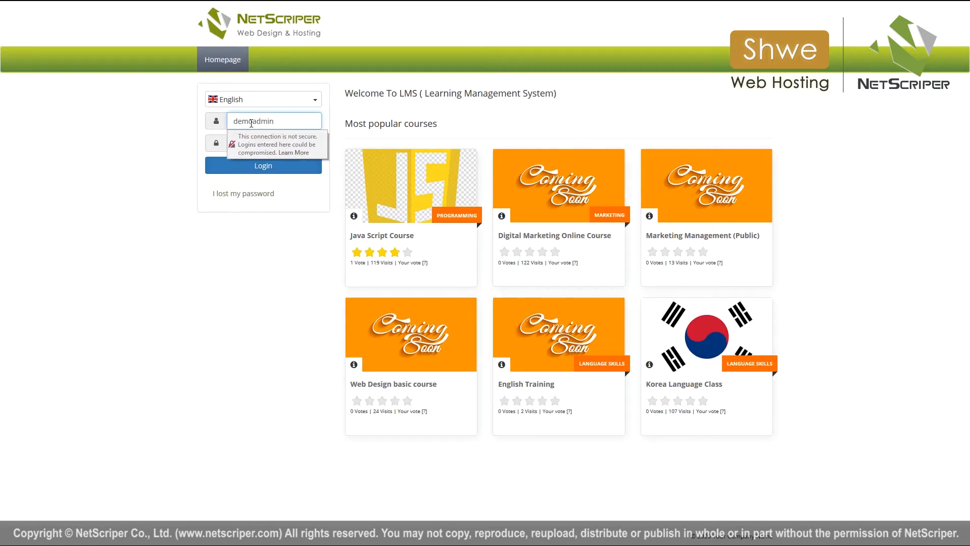
- Enter the account password for the demo administrator, log in, and decline saving the login in the browser
click(232, 143)
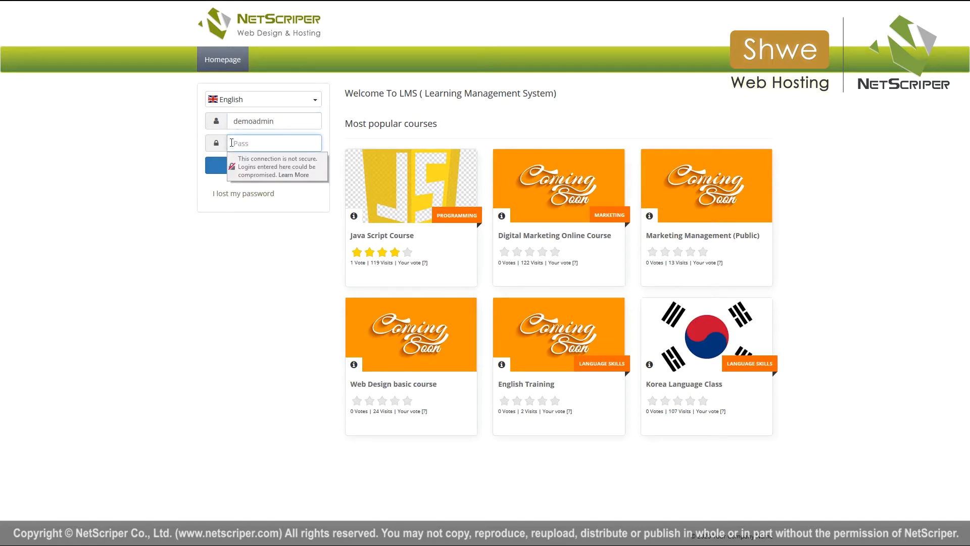
key(ctrl+v)
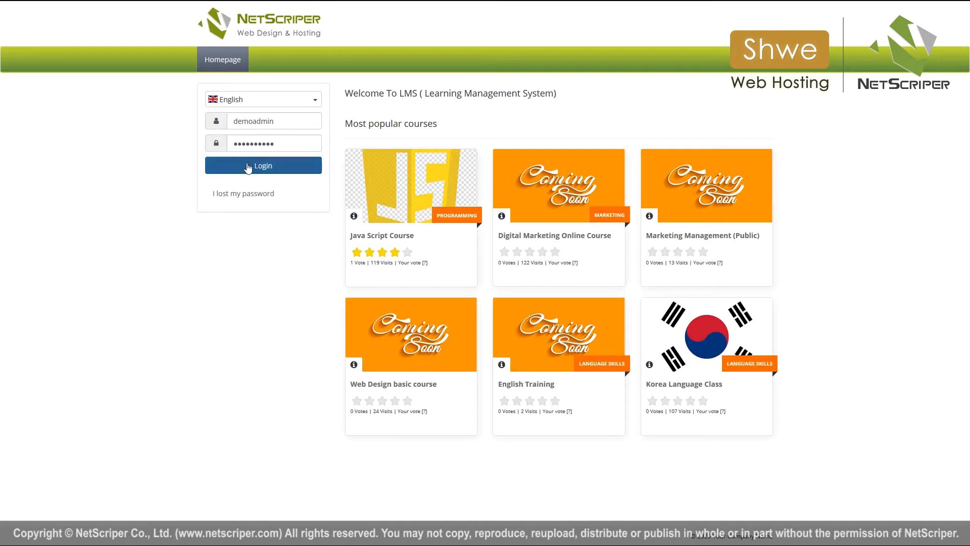
click(263, 167)
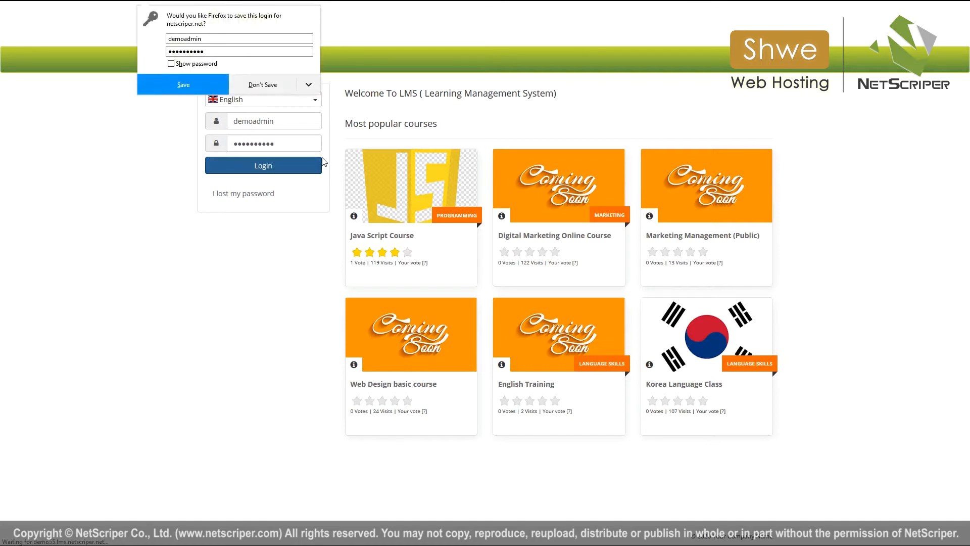
click(263, 84)
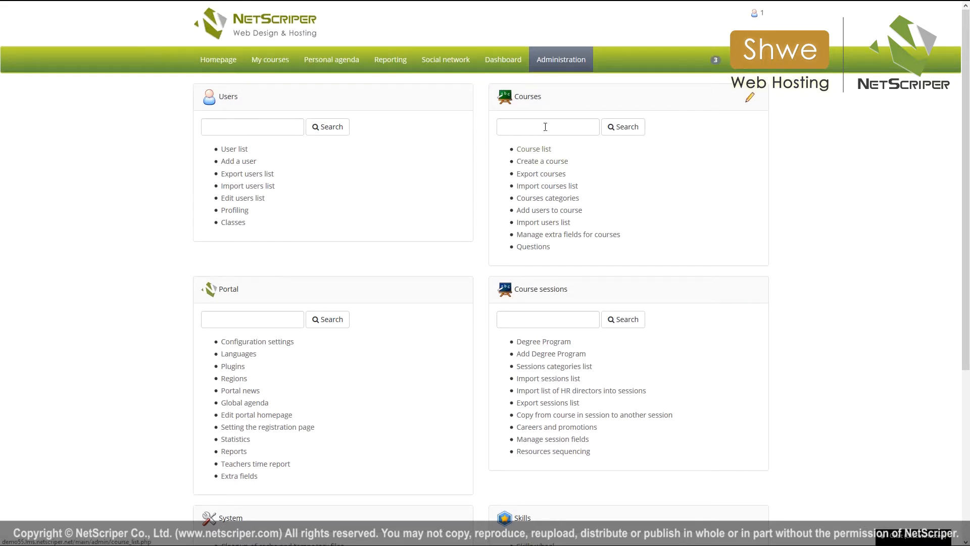
- Start a new course titled English Learning with code ENG001 in the Language skills (LANG) category
click(550, 163)
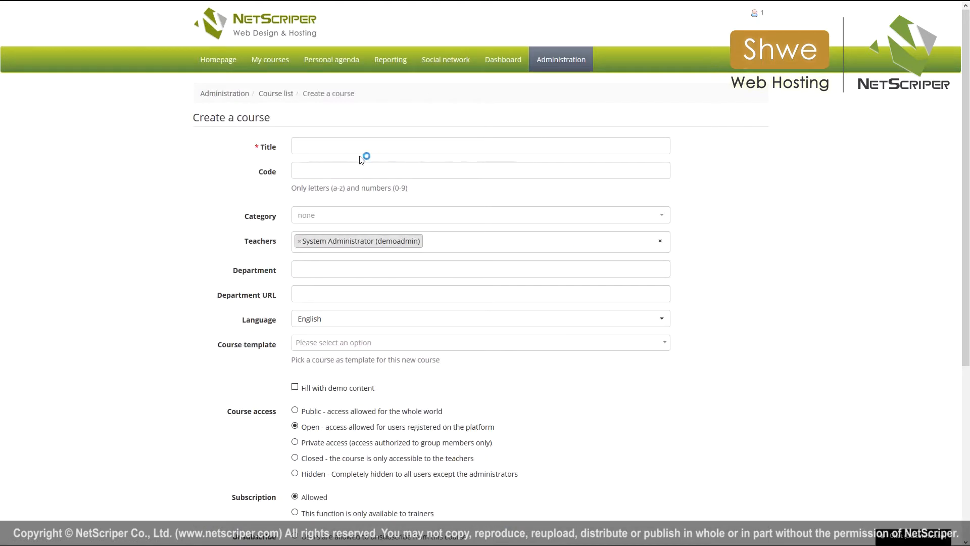
click(356, 147)
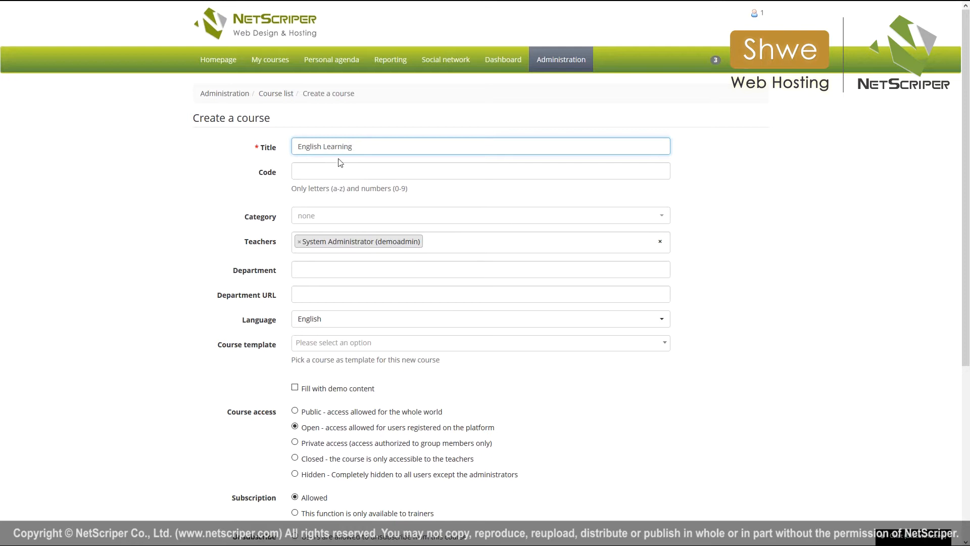
click(324, 169)
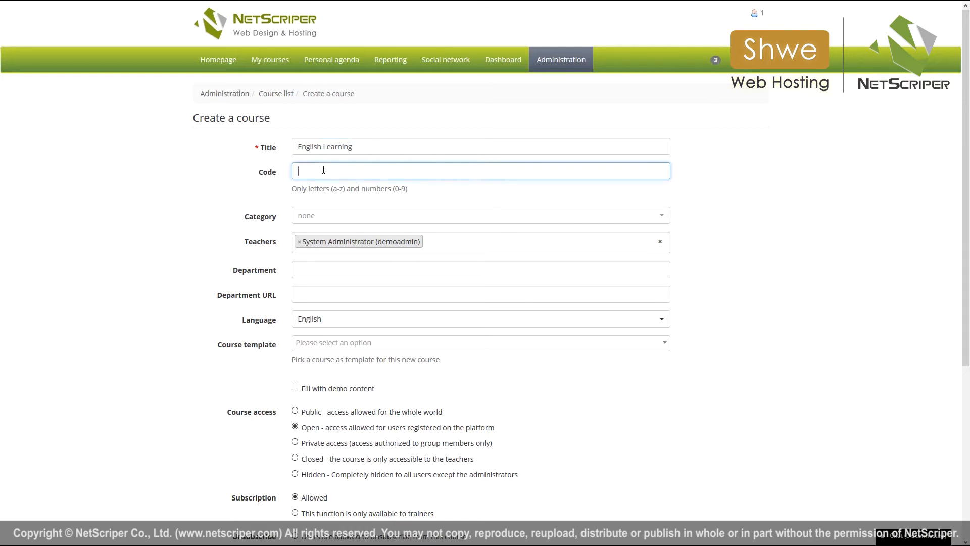
text(ENG001)
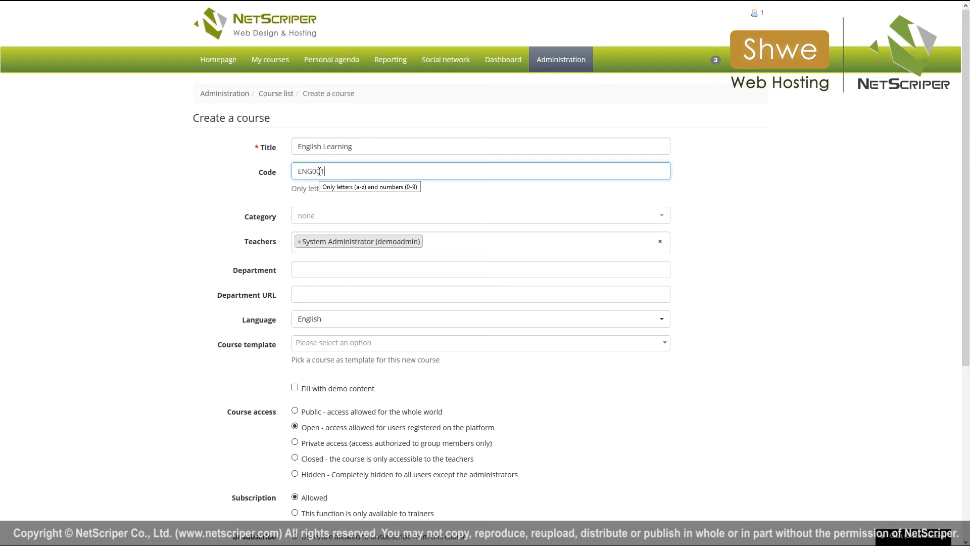
click(305, 216)
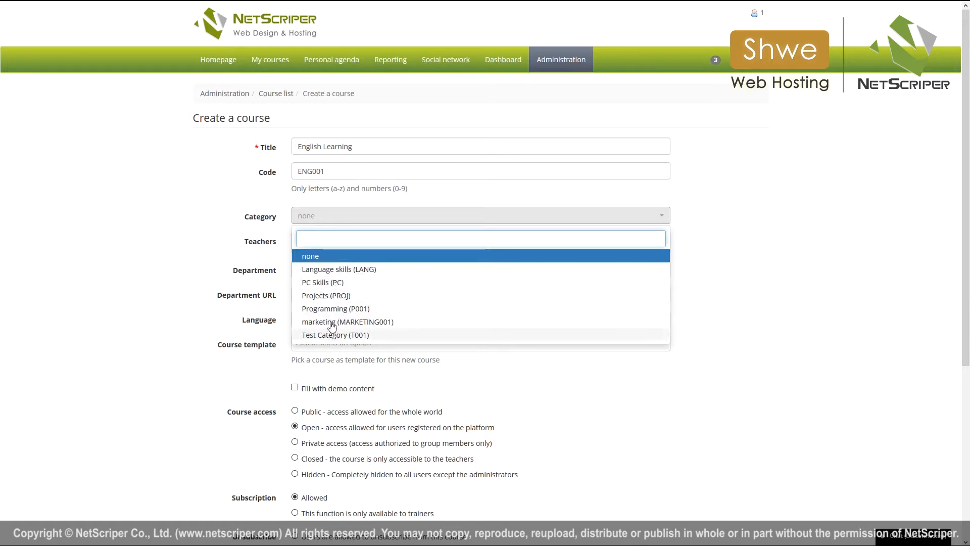
click(325, 273)
- Add the demoteacher account as an additional course teacher and set the department to English
click(445, 243)
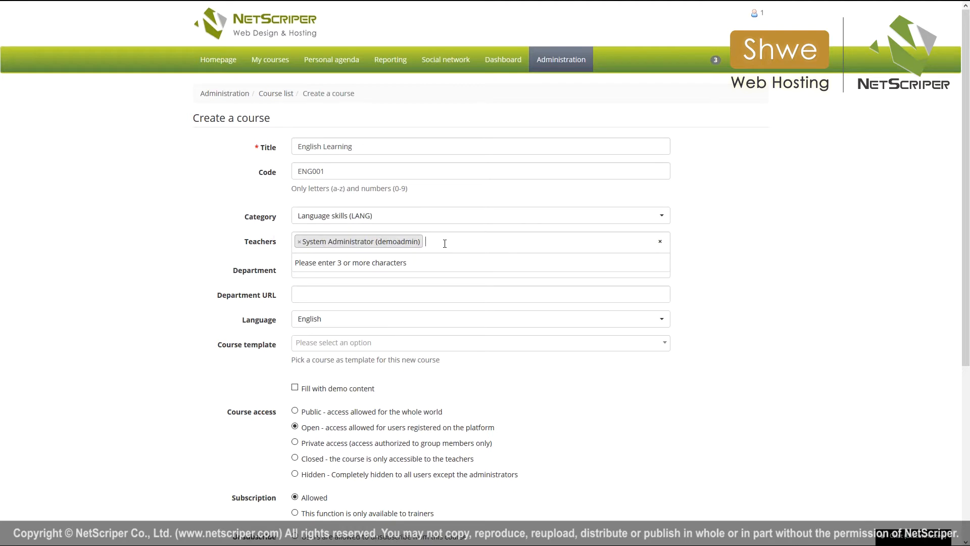
text(Teacher)
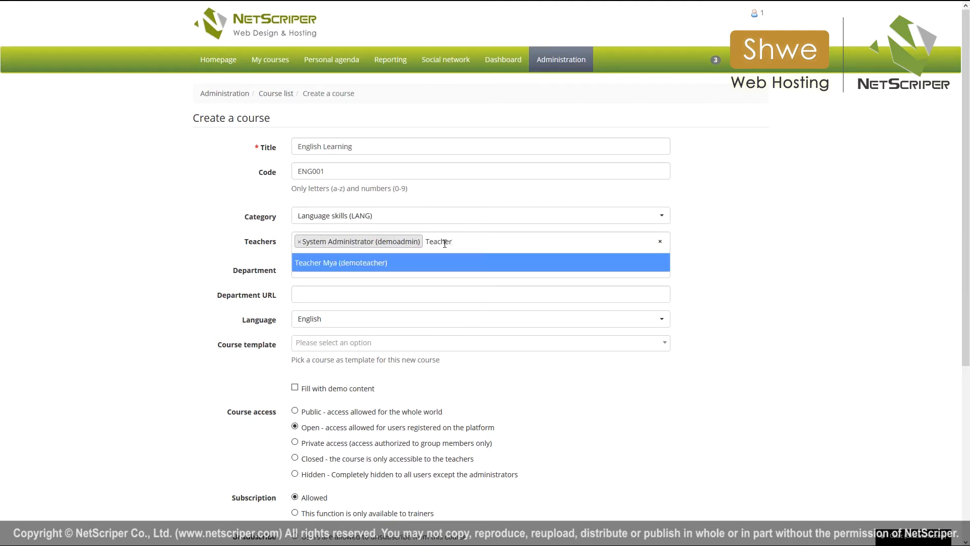
click(391, 263)
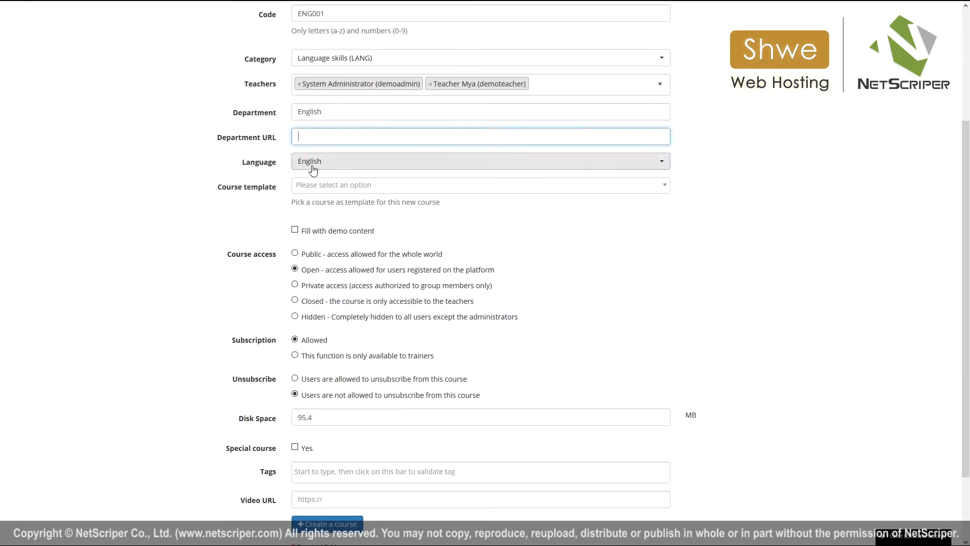
- Set the course access to Private access (group members only) and create the course
scroll(282, 196, down, 1)
scroll(282, 196, down, 1)
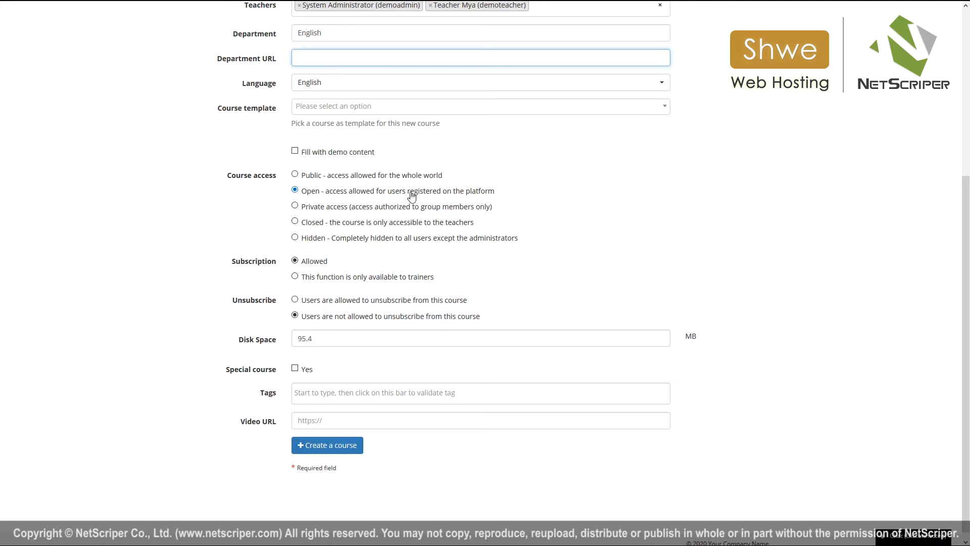
click(355, 207)
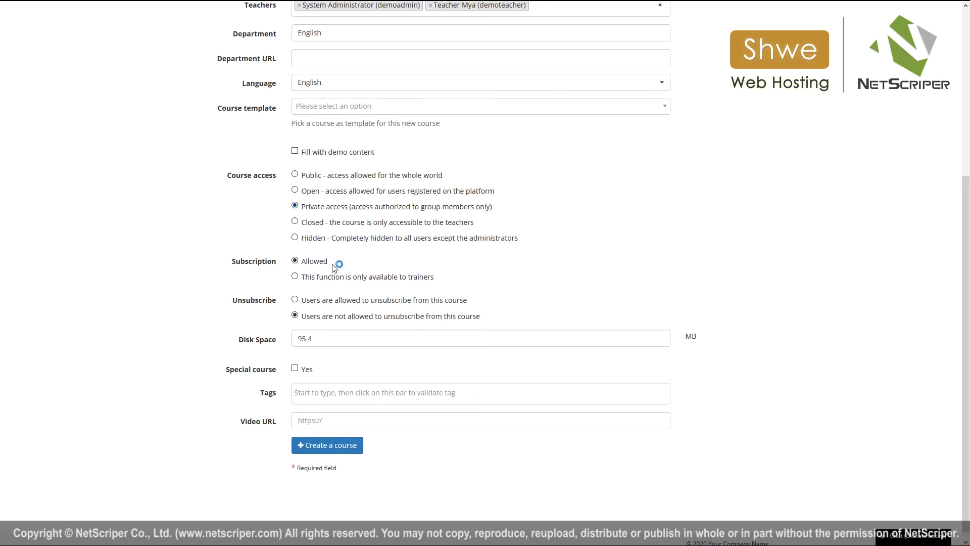
scroll(332, 269, down, 1)
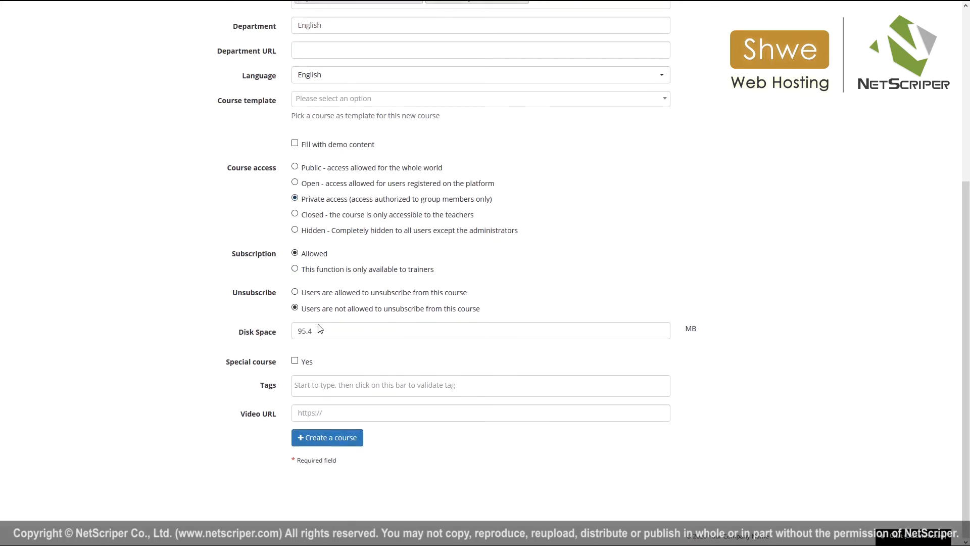
click(334, 441)
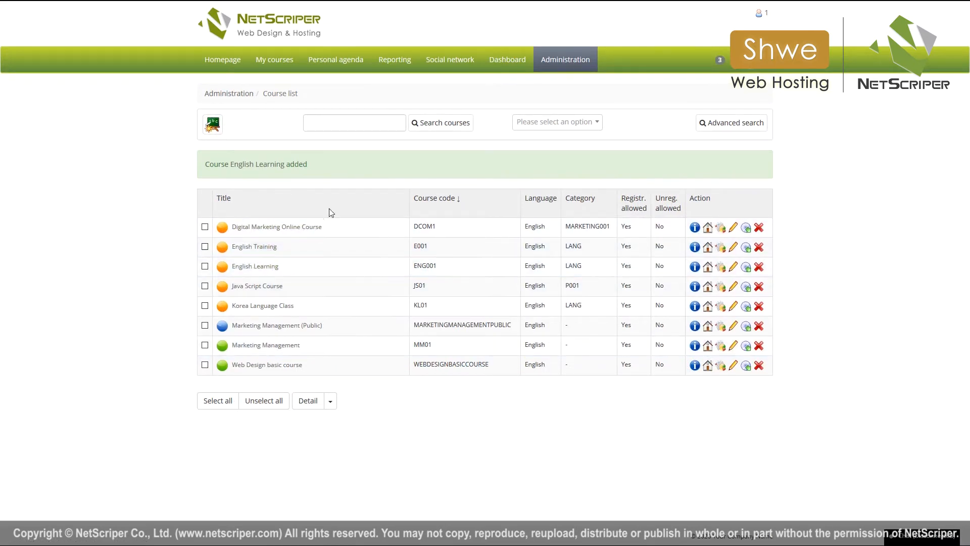
- Find the English Learning course under My courses and open its settings
click(278, 67)
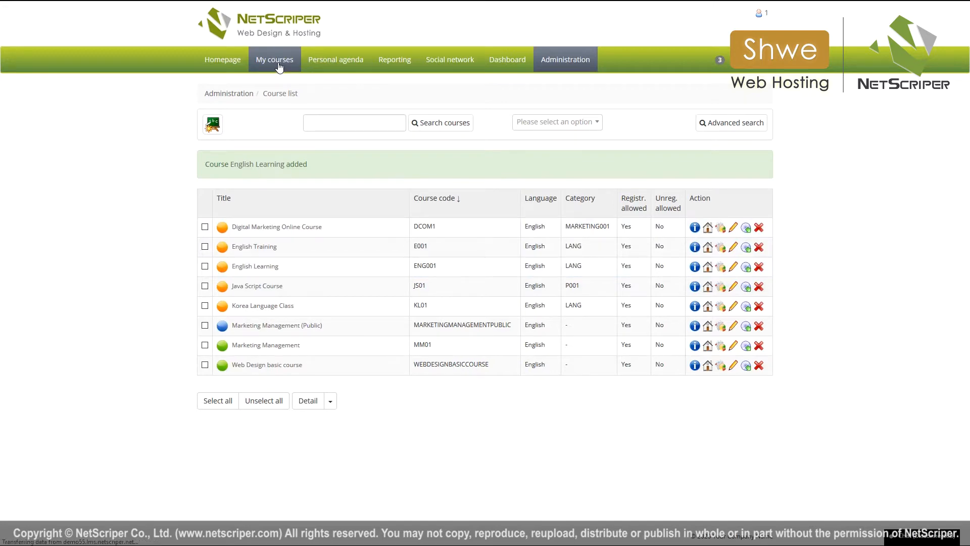
scroll(464, 182, down, 2)
scroll(469, 227, down, 3)
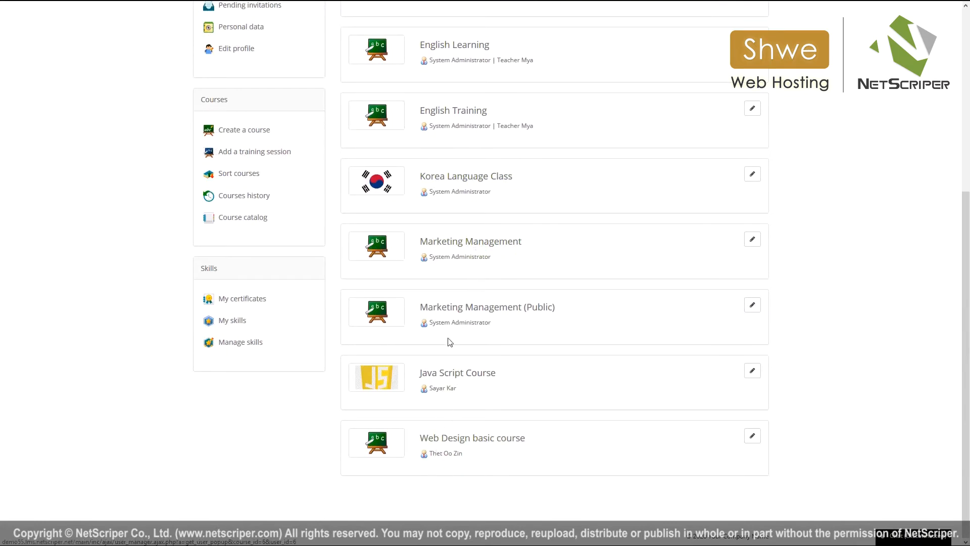
scroll(445, 328, up, 5)
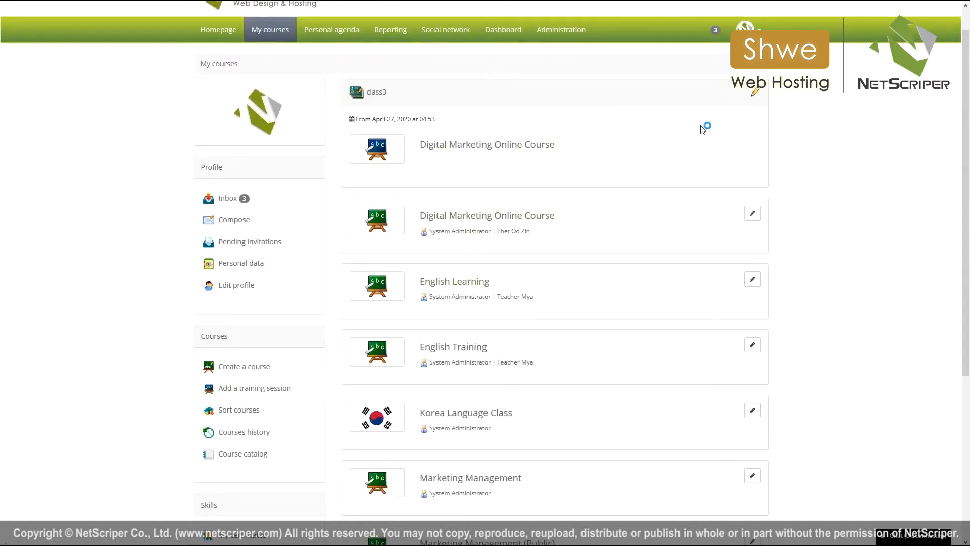
click(753, 281)
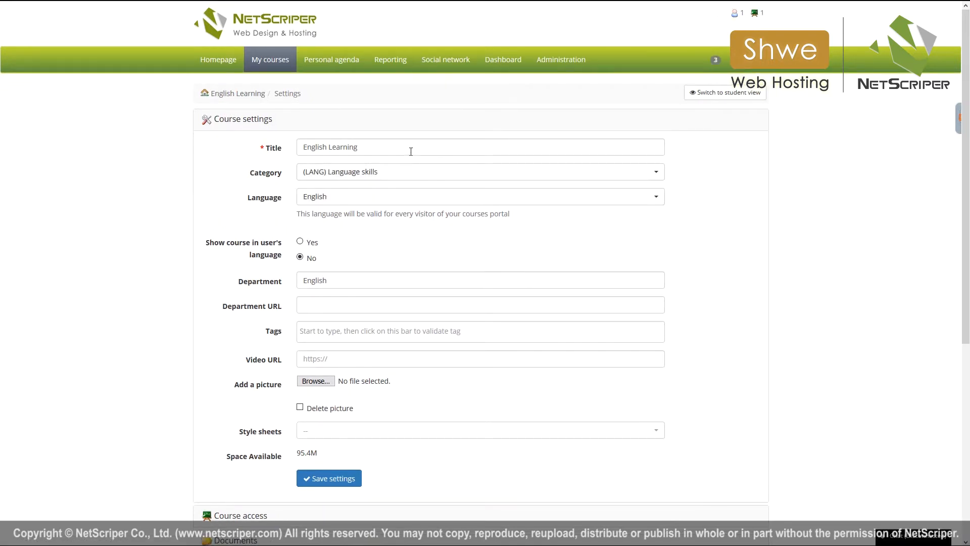
- Add img.jpg as the English Learning course picture, crop it, save the settings, and check the course in My courses
scroll(427, 161, down, 5)
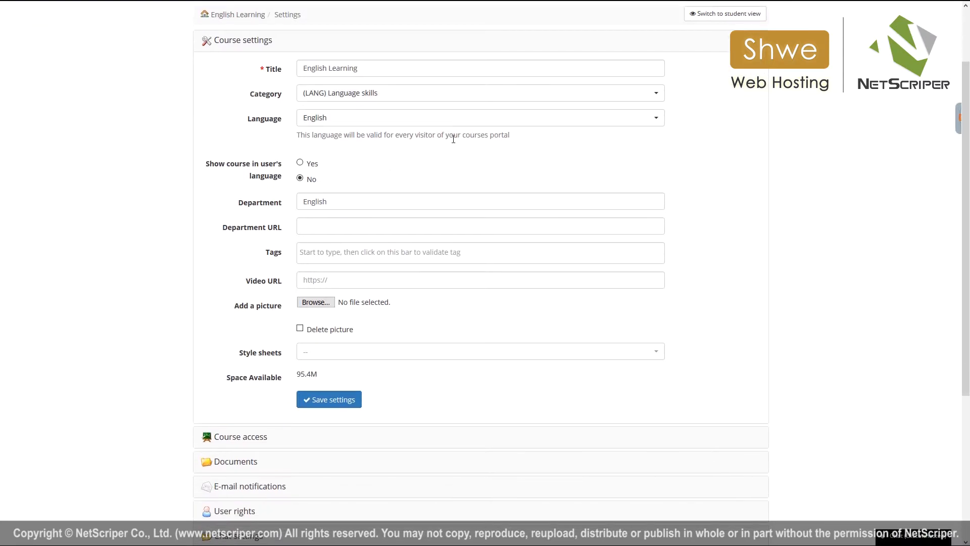
scroll(435, 144, down, 3)
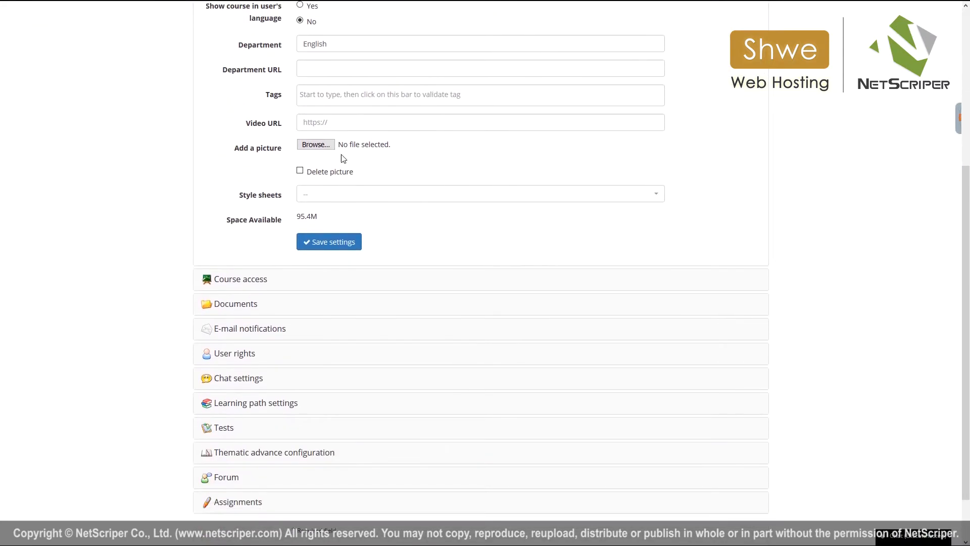
click(332, 146)
double_click(130, 109)
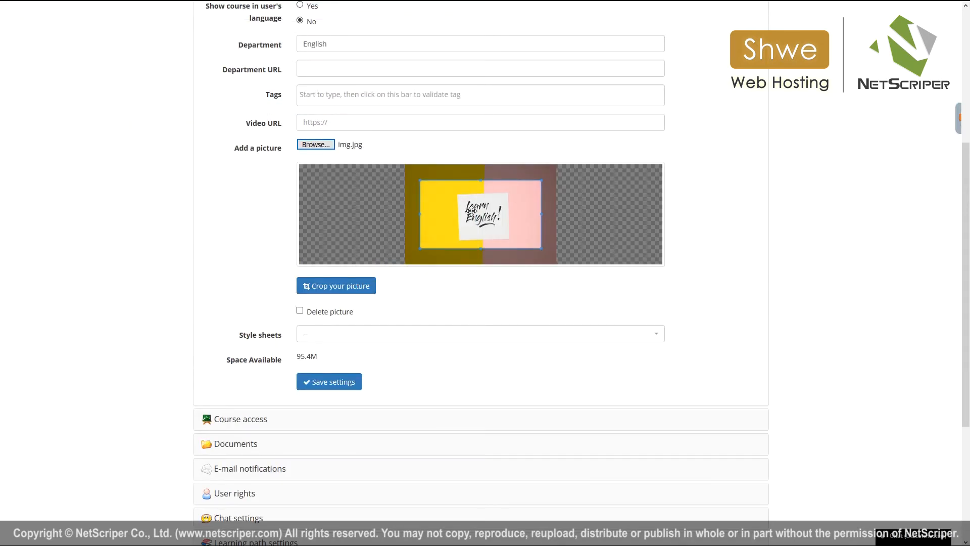
click(364, 292)
scroll(354, 263, down, 3)
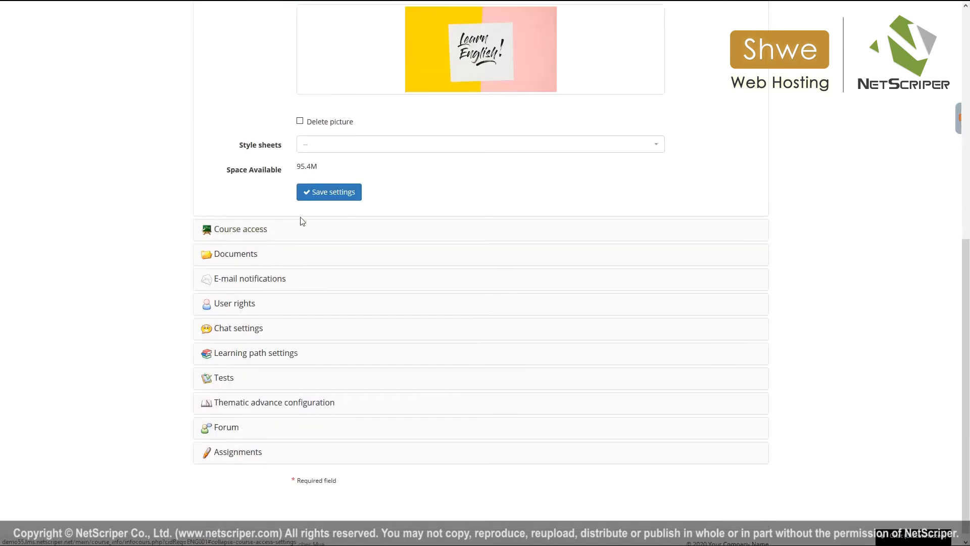
click(329, 193)
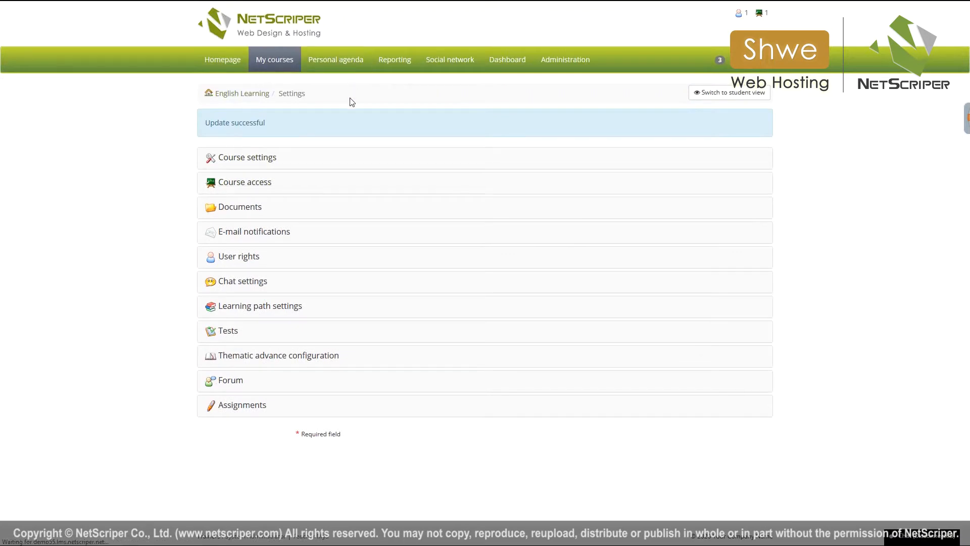
scroll(399, 267, down, 2)
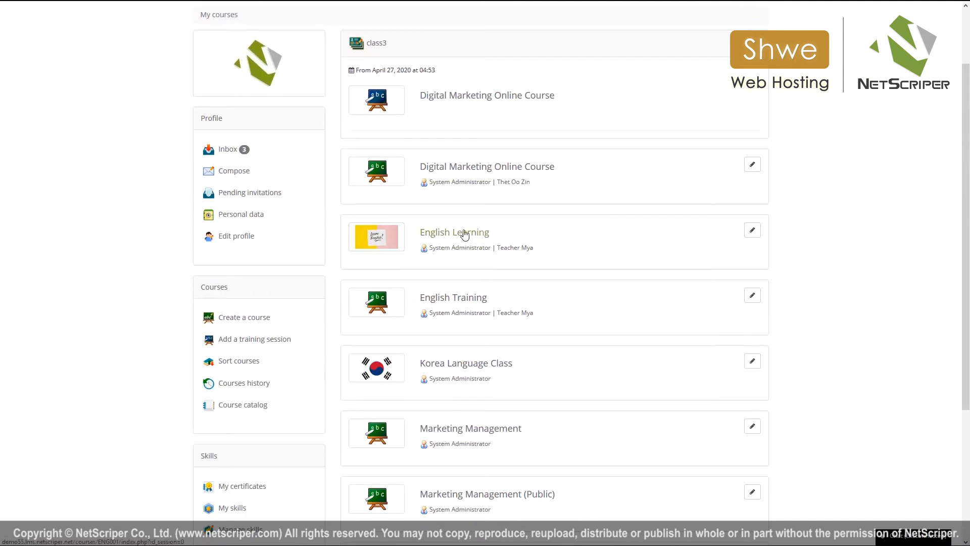
scroll(458, 234, up, 2)
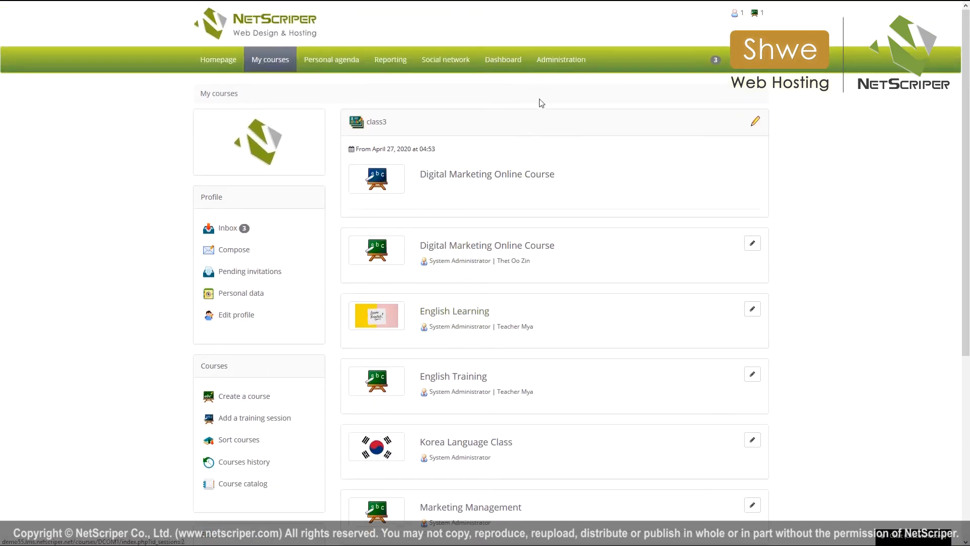
- Subscribe the stu and demostudent1 users to the English Learning (ENG001) course from the administration area
click(565, 59)
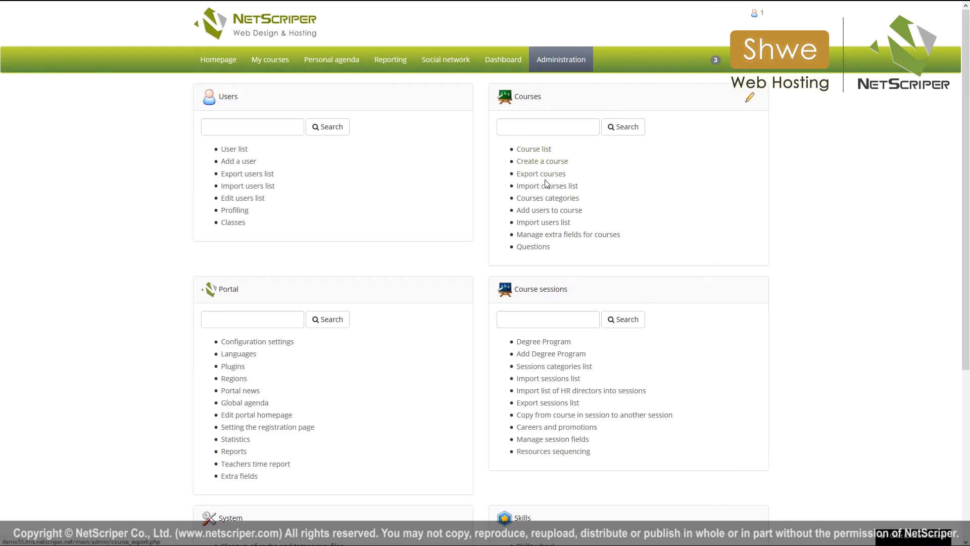
click(562, 212)
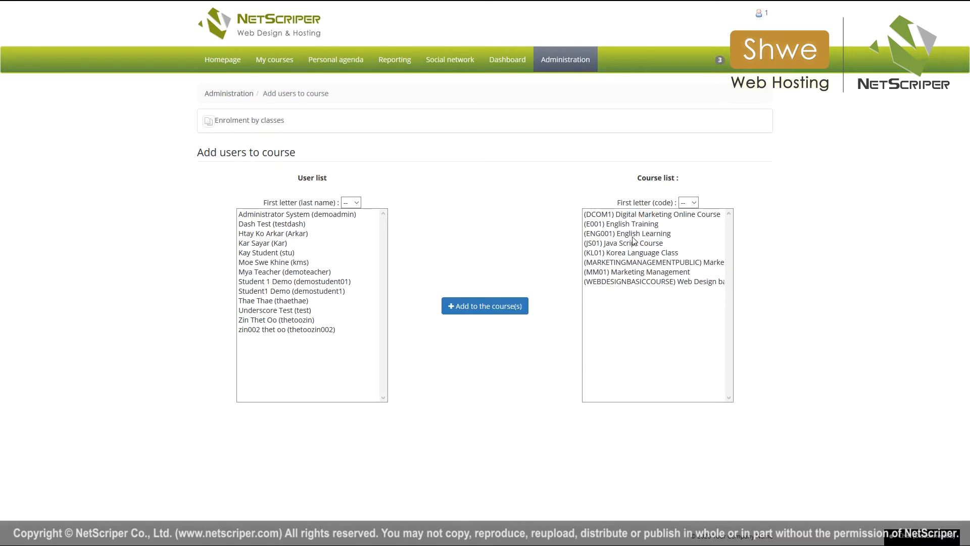
click(278, 291)
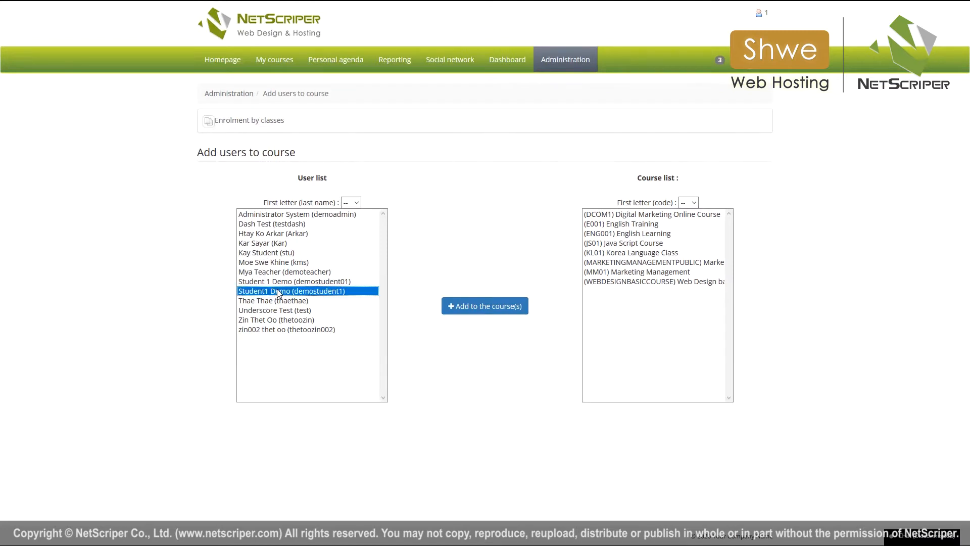
ctrl+click(284, 254)
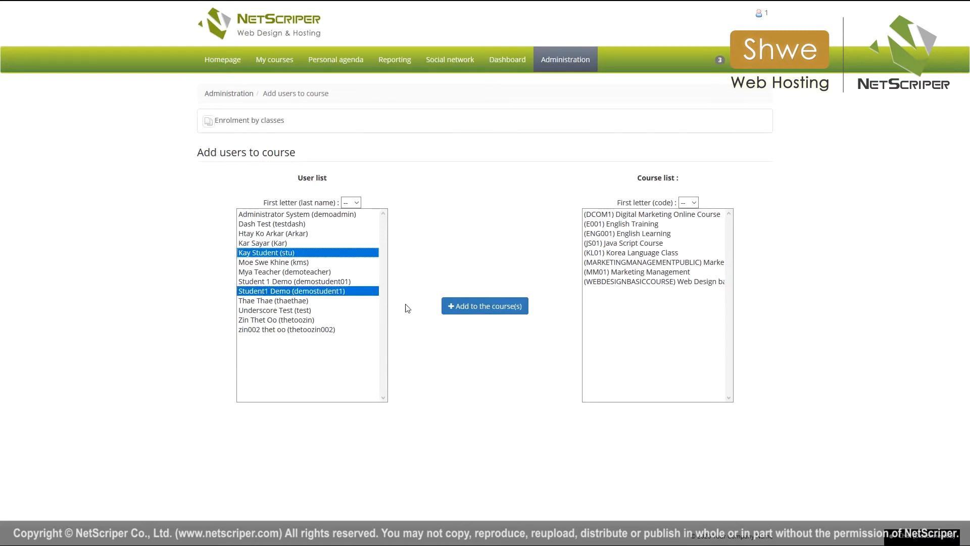
click(630, 234)
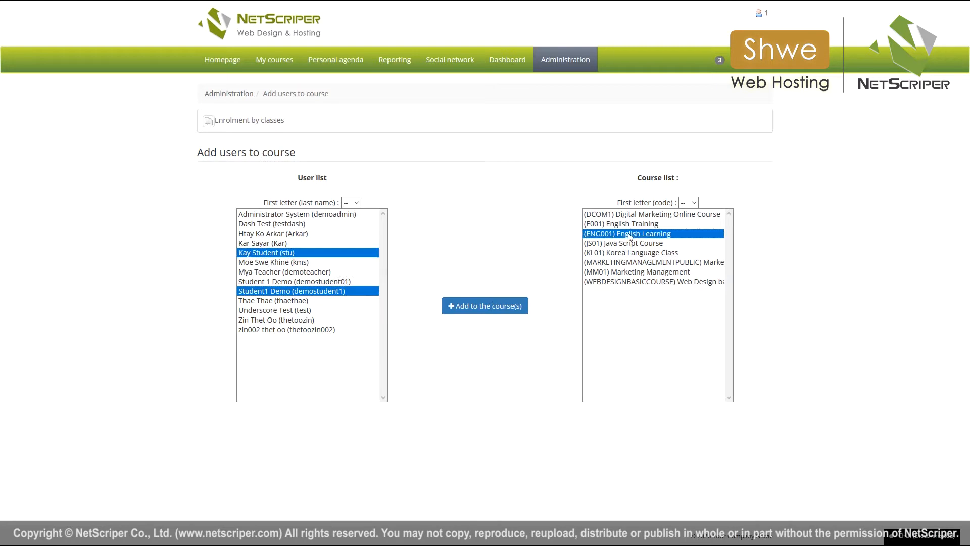
click(487, 307)
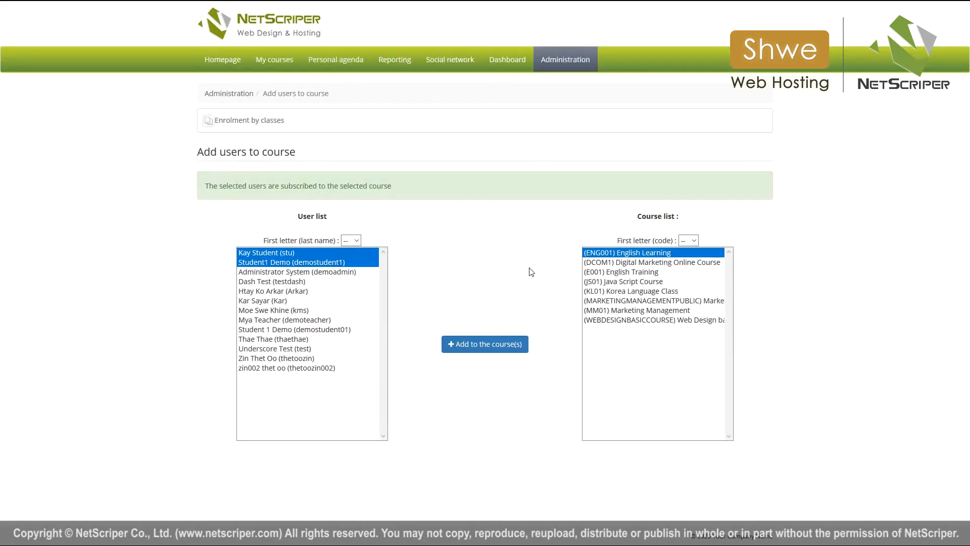
- Return to My courses and open the English Learning course homepage
click(277, 67)
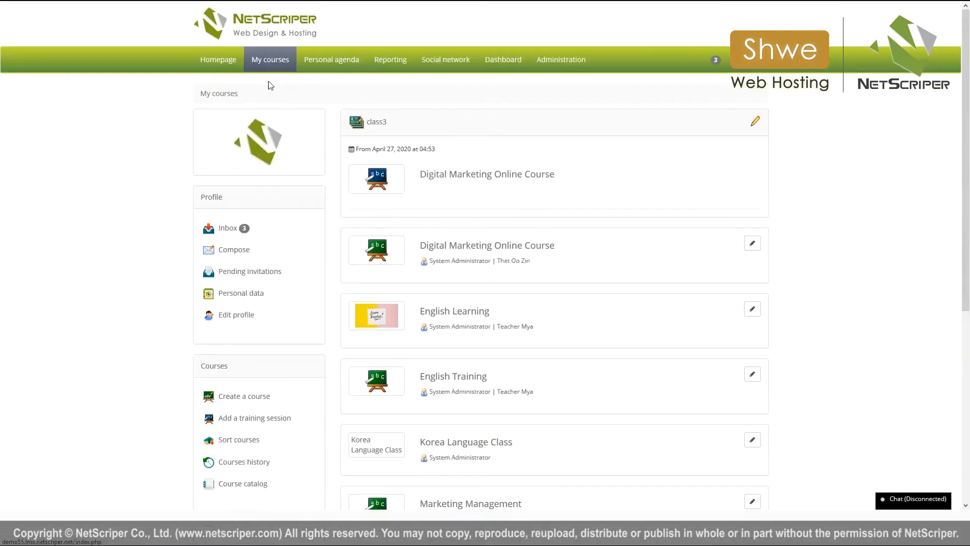
scroll(481, 236, down, 2)
click(480, 236)
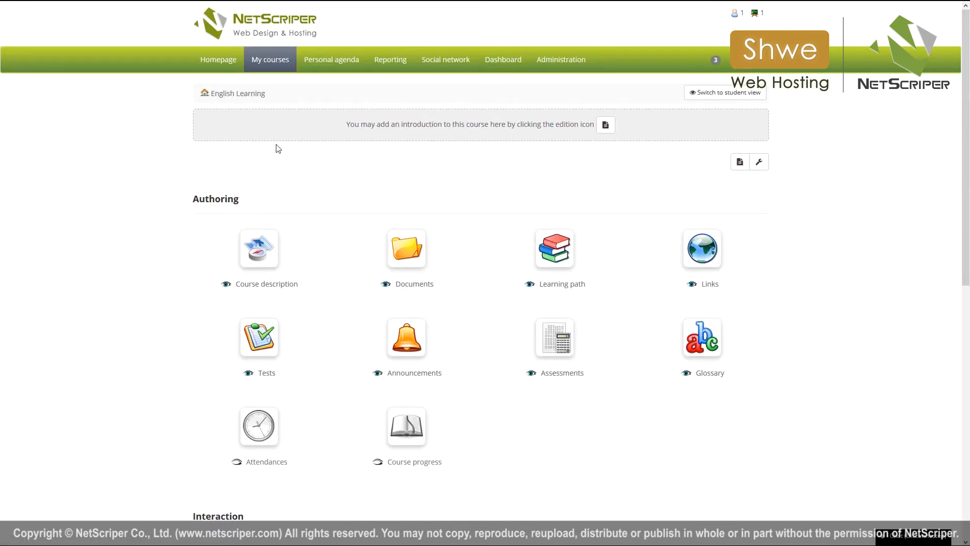
- Add a description to the English Learning course titled Course Description, with the IELTS preparation programme text as content, and save it
click(262, 248)
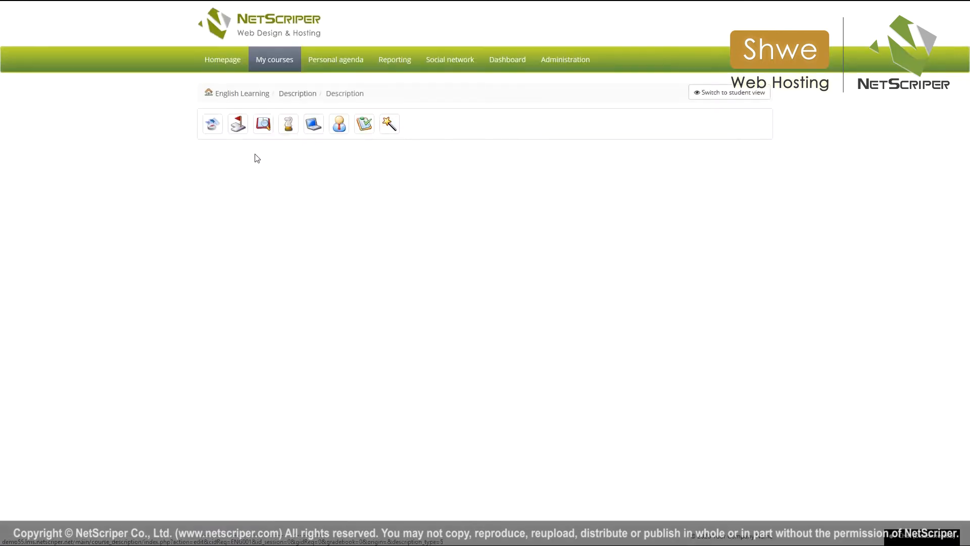
click(217, 133)
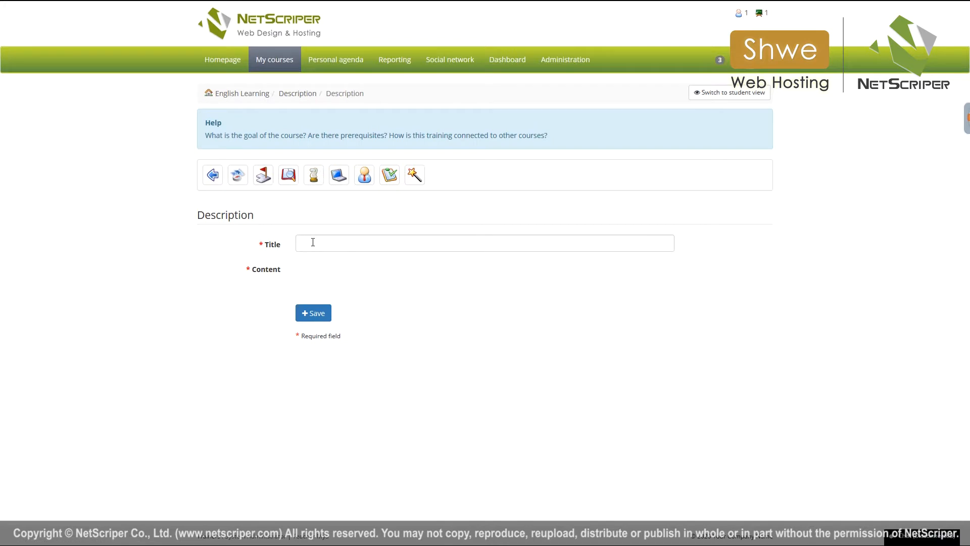
click(310, 242)
text(Course Description)
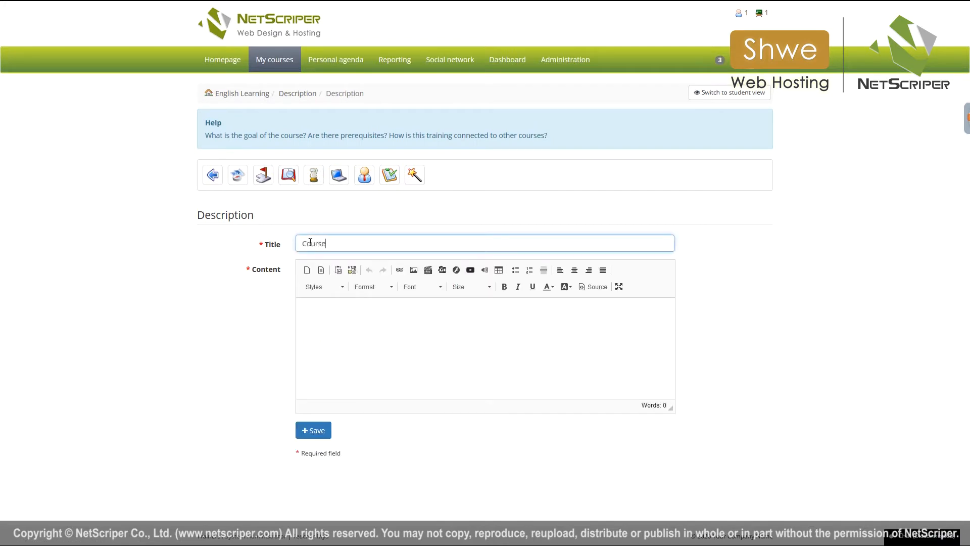
click(318, 302)
text(This program effectively prepares students for the IELTS examination. It includes the teaching of test practice strategies skills for all areas of the IELTS exam. It is comprehensive and academically rigorous. The IELTS course puts equal weight on reading writing, listening, speaking and test taking strategies. The course also covers sub skills such as academic vocabulary, academic style and study skills each day.)
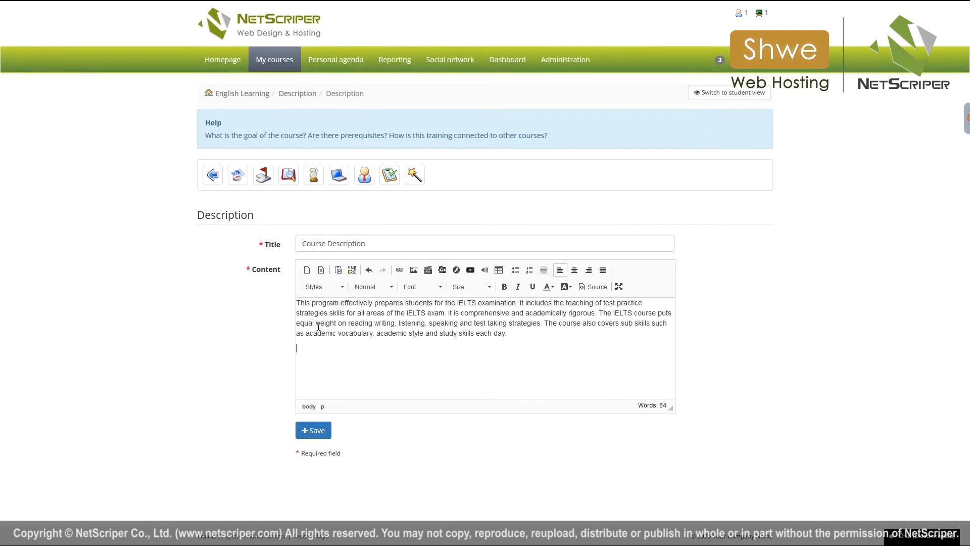
click(315, 430)
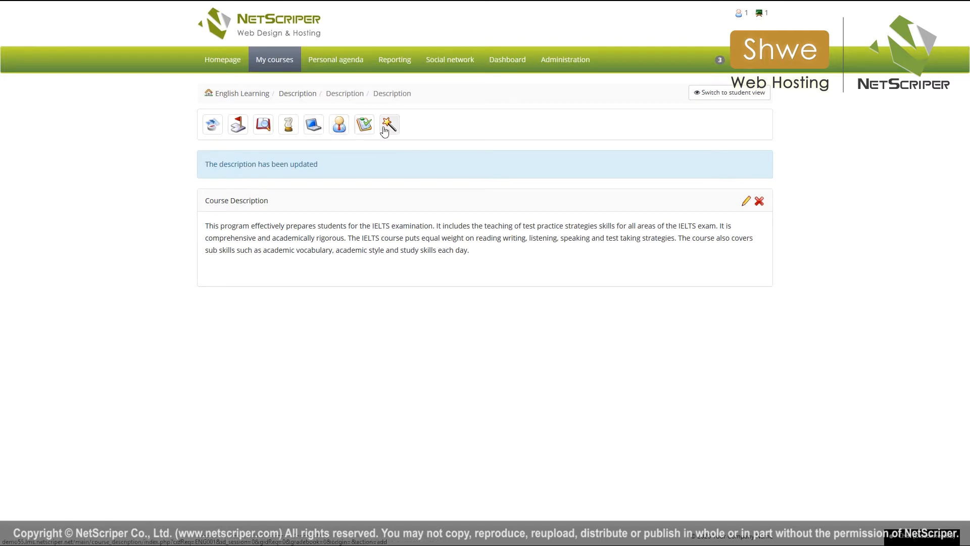
- Upload part1.doc to the English Learning course's Documents folder and return to the document list
click(260, 97)
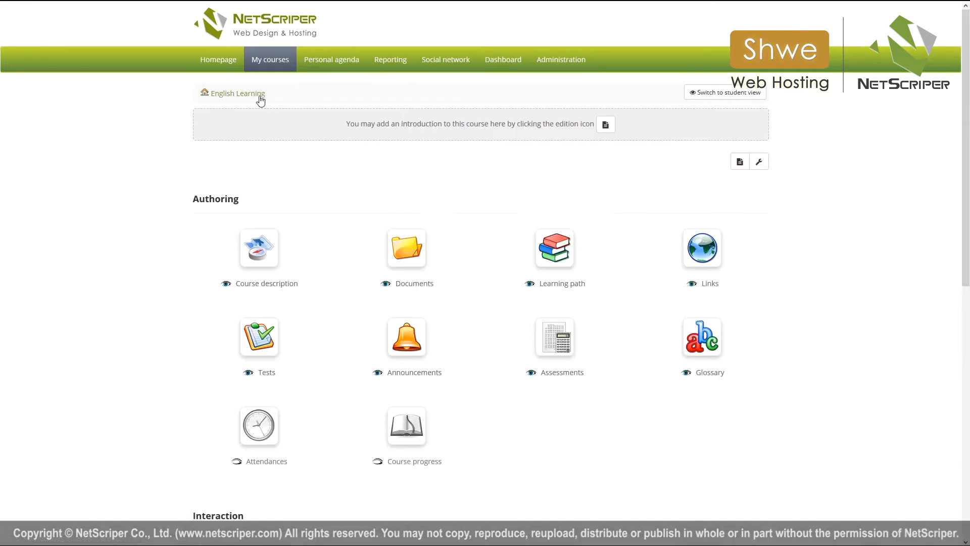
click(399, 244)
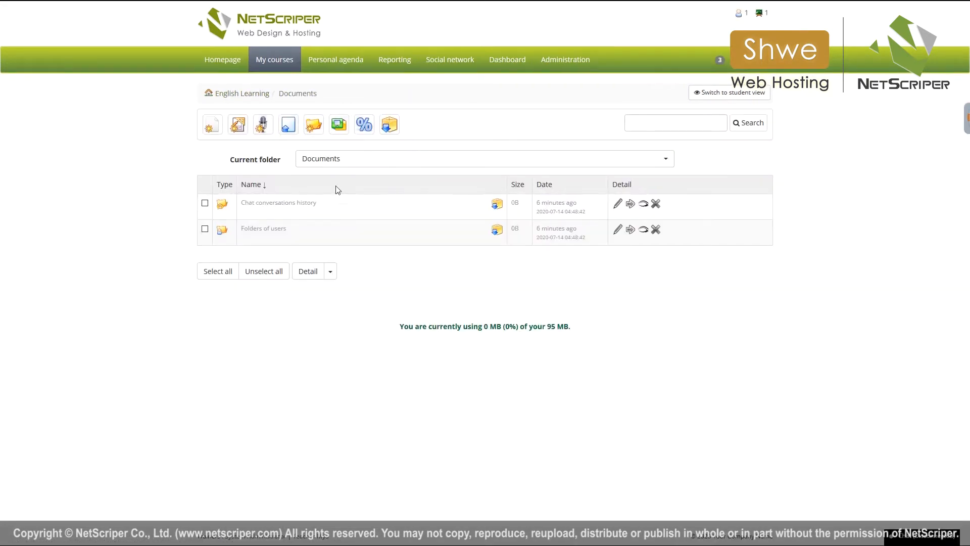
click(289, 130)
click(283, 268)
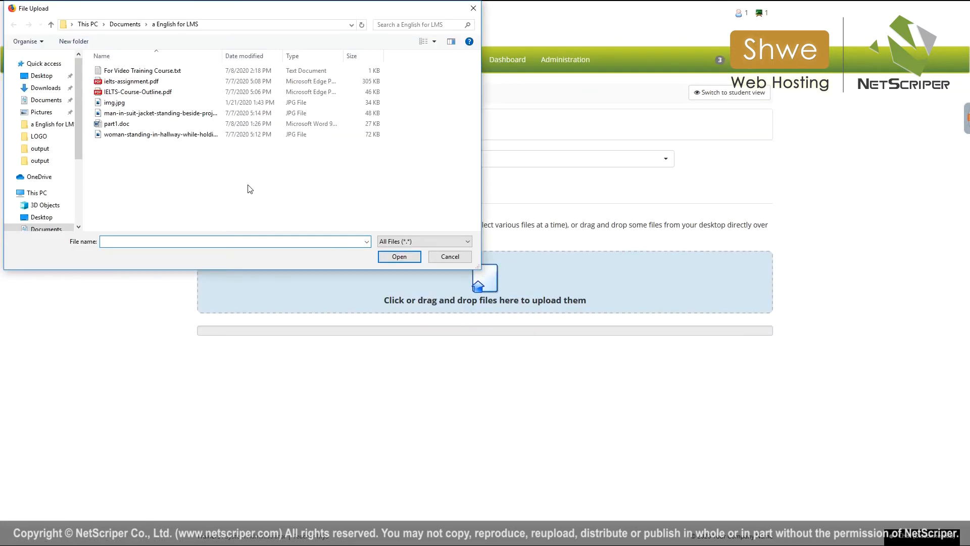
click(156, 130)
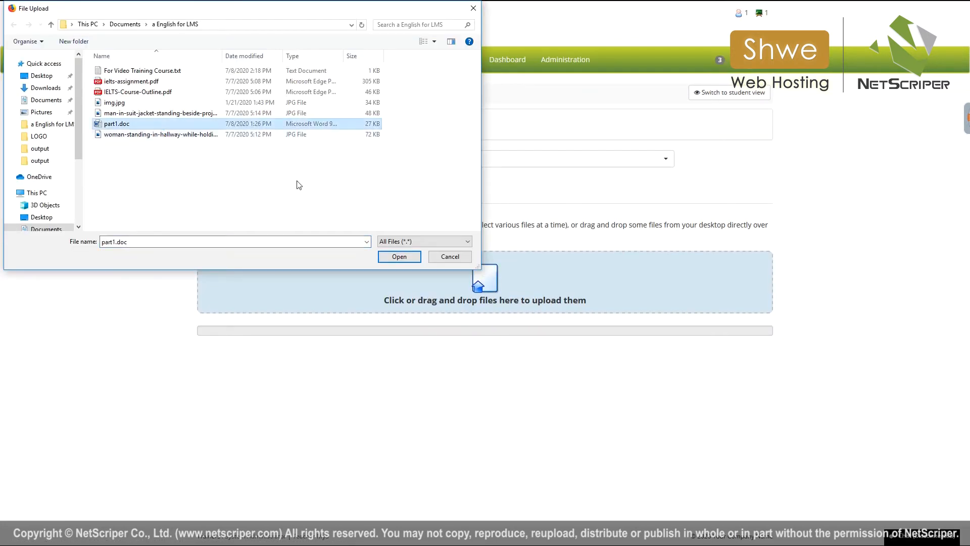
click(399, 256)
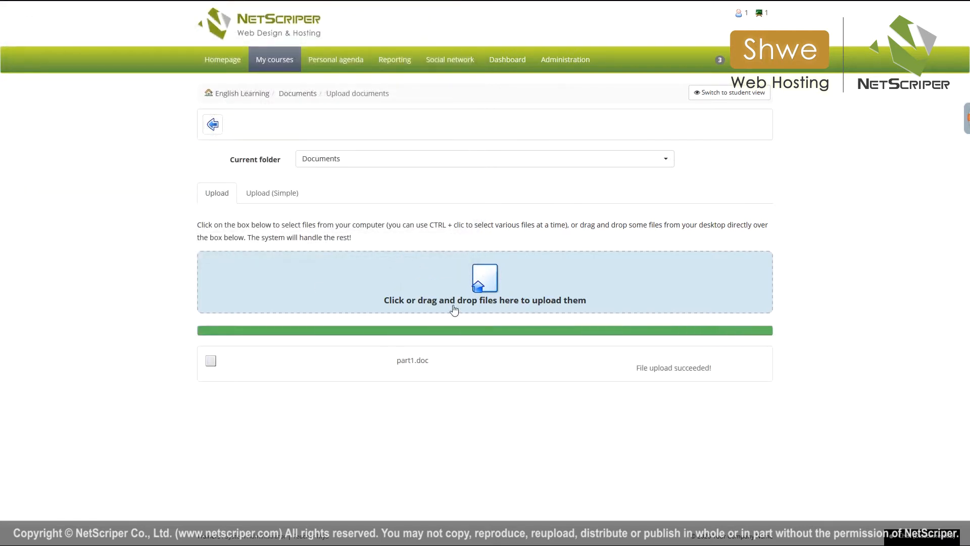
click(297, 95)
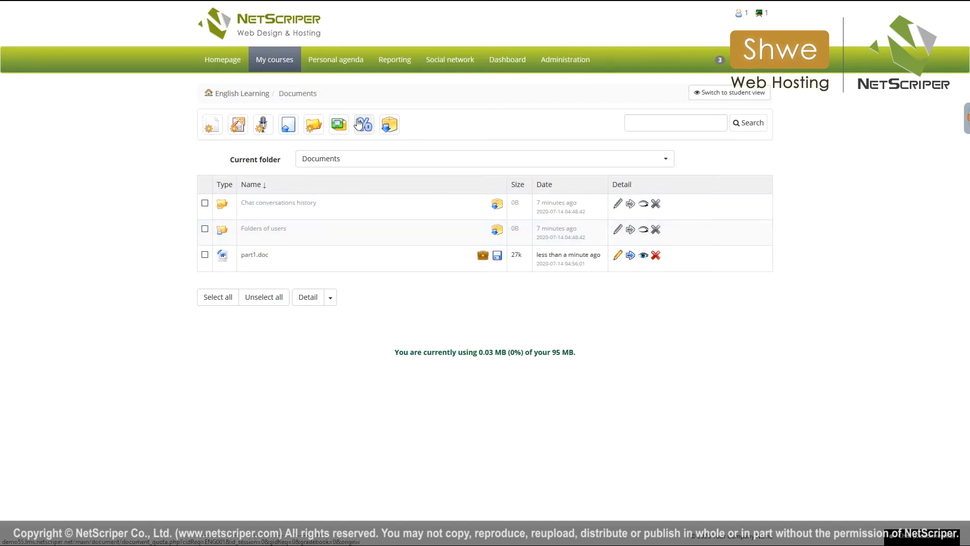
- Start a new learning path in the English Learning course and name it English Learning Course Learning Path
click(242, 95)
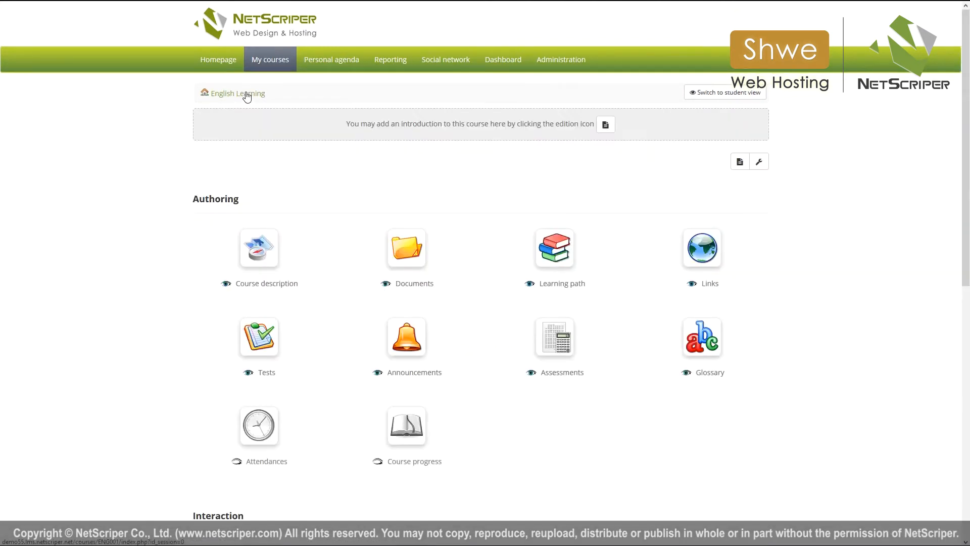
click(558, 242)
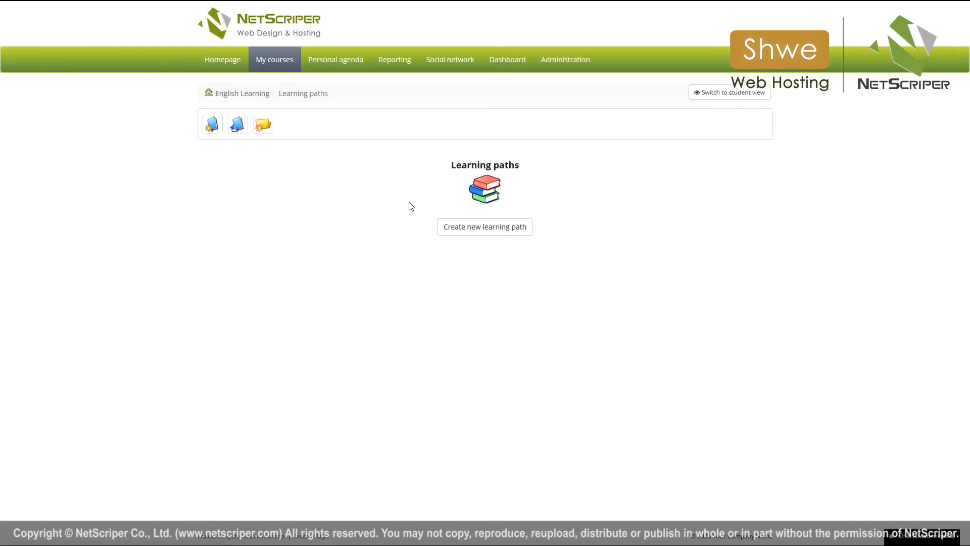
drag(465, 171, 517, 169)
click(458, 197)
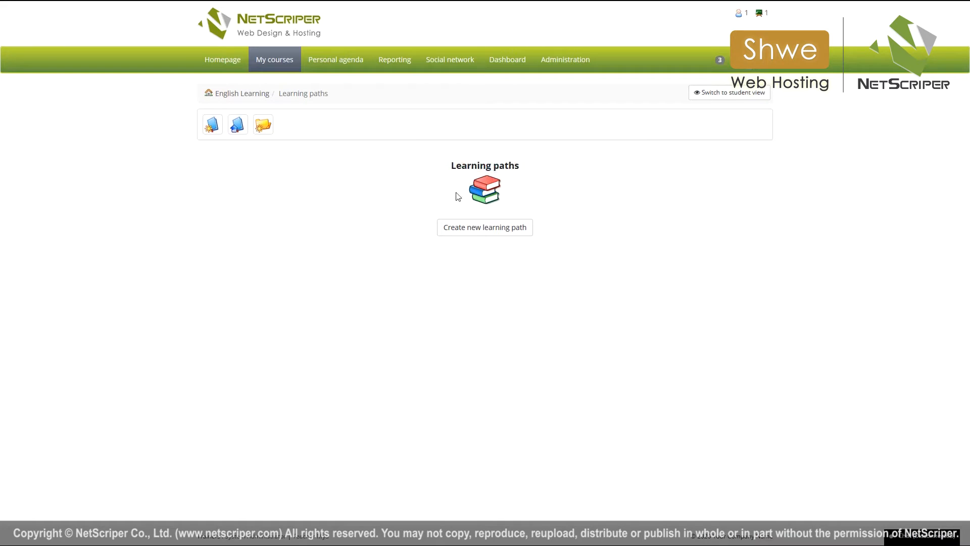
click(468, 227)
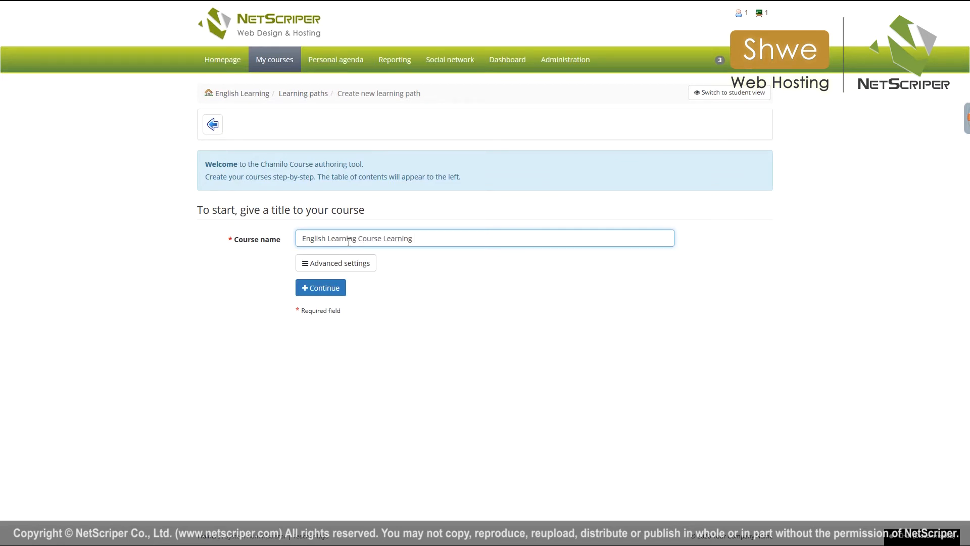
text(h)
- Disable the start time in the learning path's advanced settings, leave the category unselected, and create the path
click(337, 263)
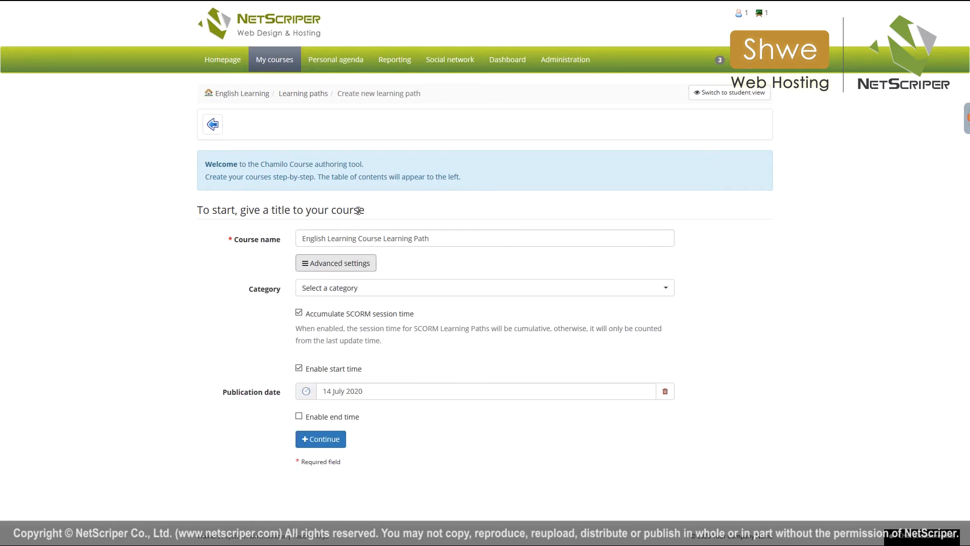
click(339, 287)
click(339, 287)
click(333, 370)
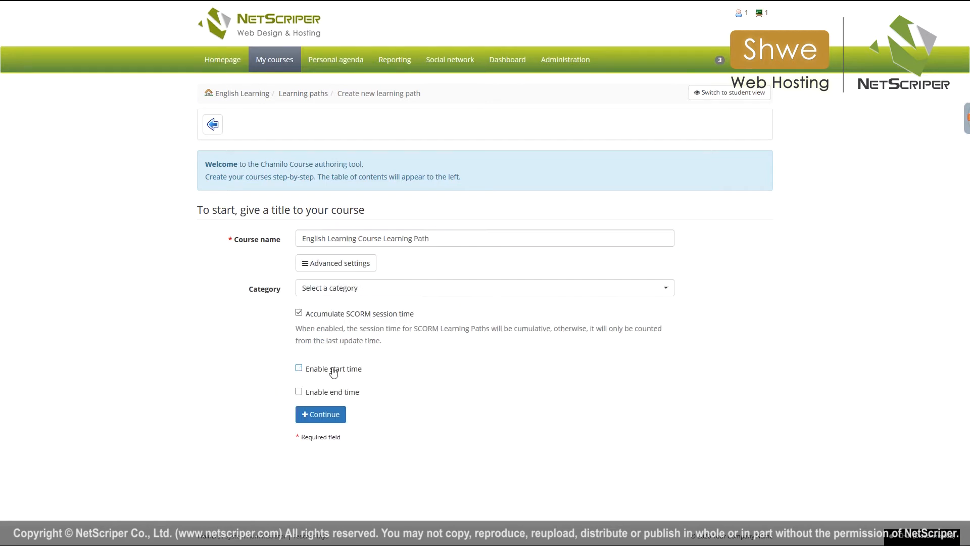
click(417, 242)
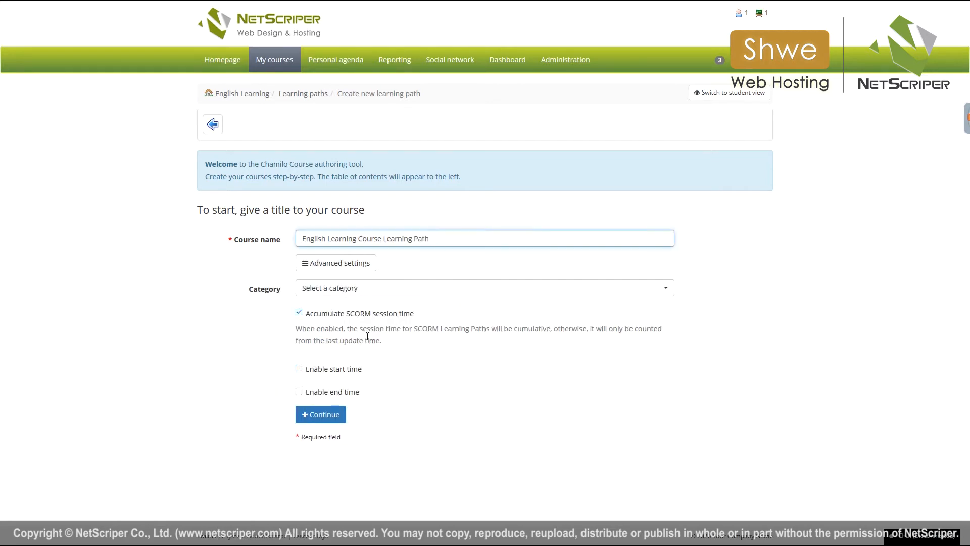
click(326, 417)
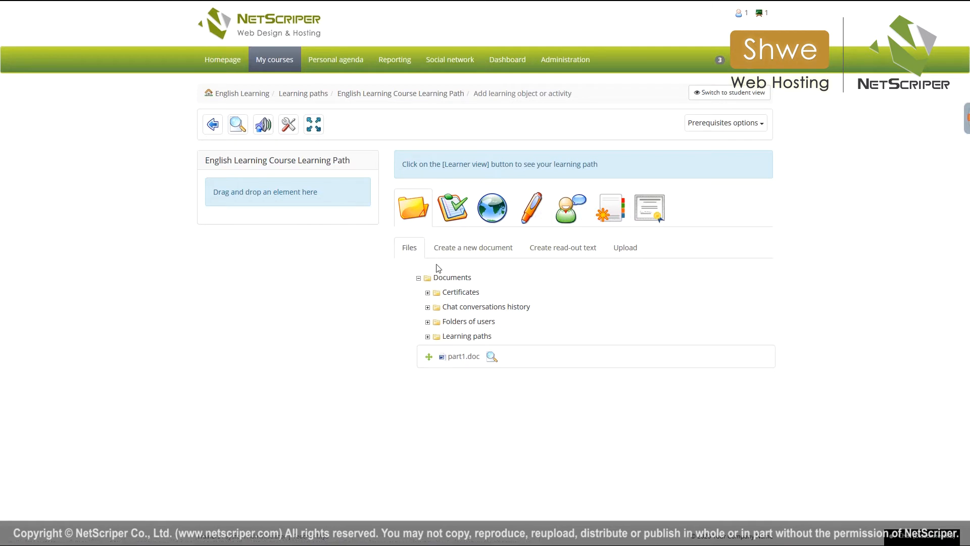
- Start a new document in the learning path titled Chapter (1) and fill its body with the IELTS preparation programme text
click(460, 248)
scroll(465, 253, down, 2)
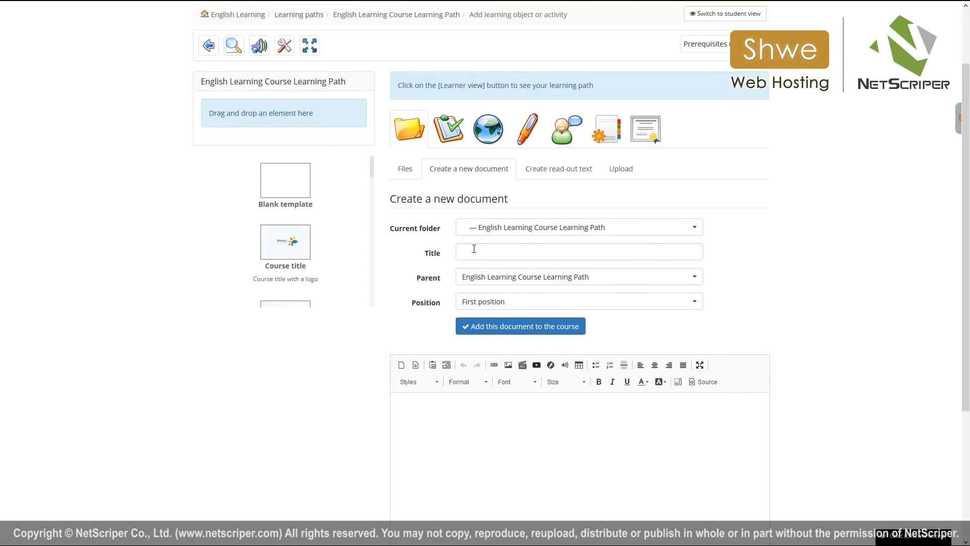
click(473, 255)
text(Chp)
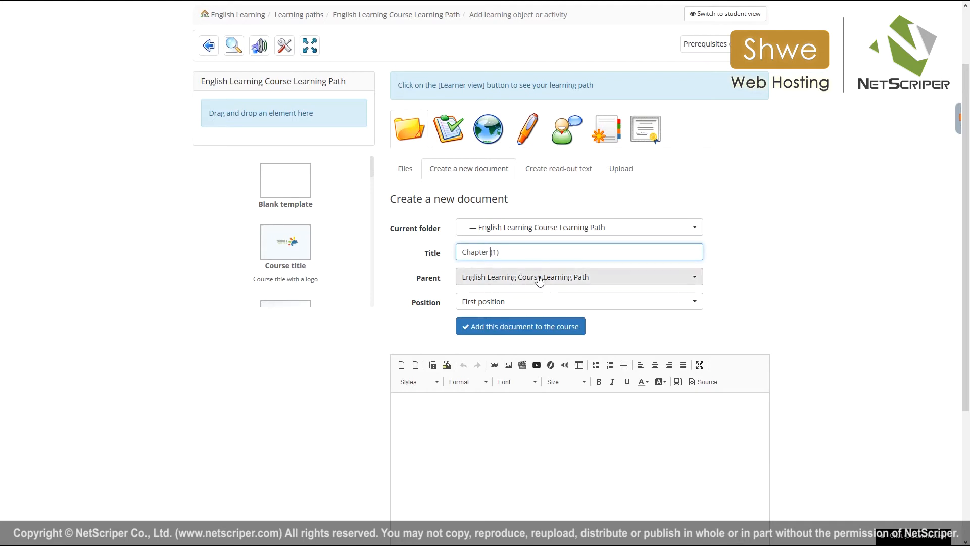
scroll(470, 303, down, 2)
click(433, 347)
text(This program effectively prepares students for the IELTS examination. It includes the teaching of test practice strategies skills for all areas of the IELTS exam. It is comprehensive and academically rigorous. The IELTS course puts equal weight on reading writing, listening, speaking and test taking strategies. The course also covers sub skills such as academic vocabulary, academic style and study skills each day.)
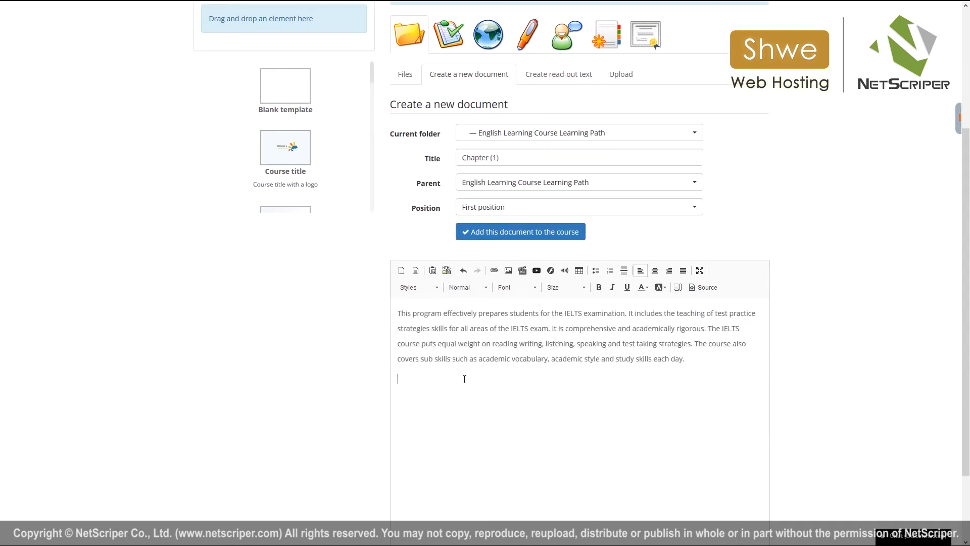
- From the editor's image properties, upload cup-coffee-learn-english-sticky-note-mock-up_23-2148293434.jpg from the a English for LMS pictures folder to the ENG001 documents
scroll(465, 379, down, 2)
click(508, 179)
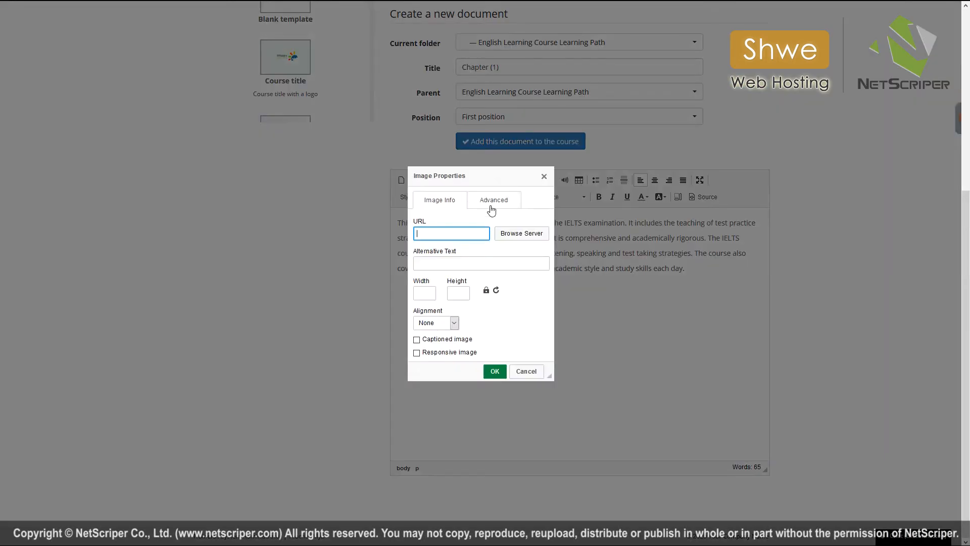
click(515, 234)
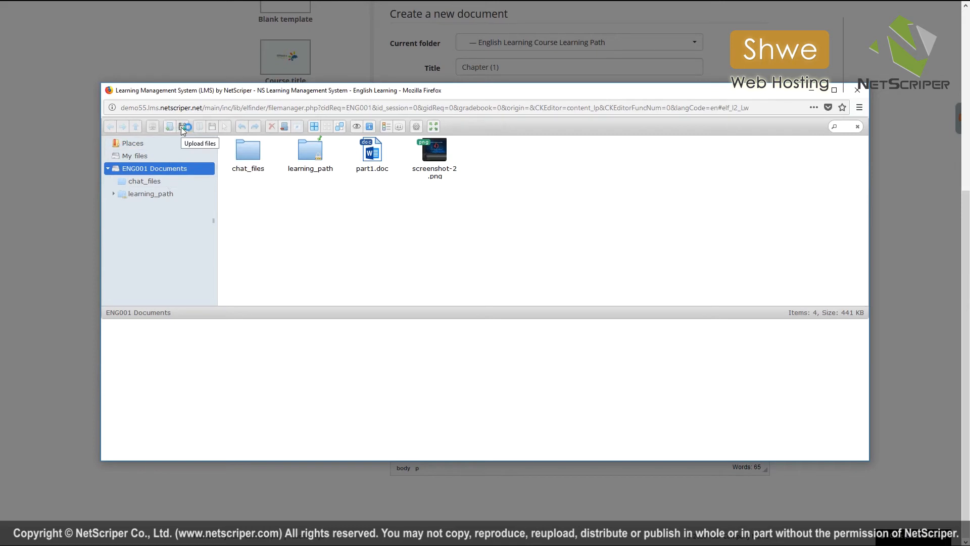
click(184, 126)
click(184, 126)
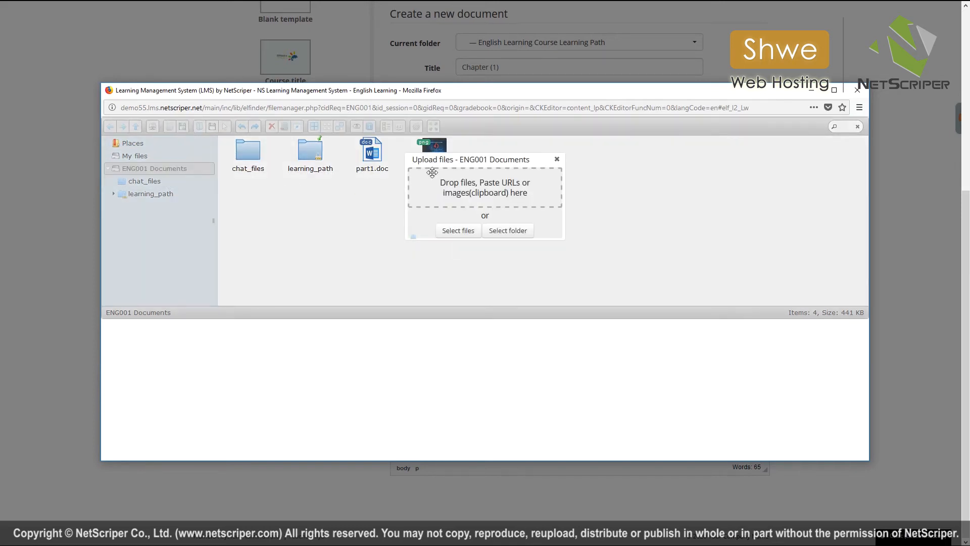
click(468, 231)
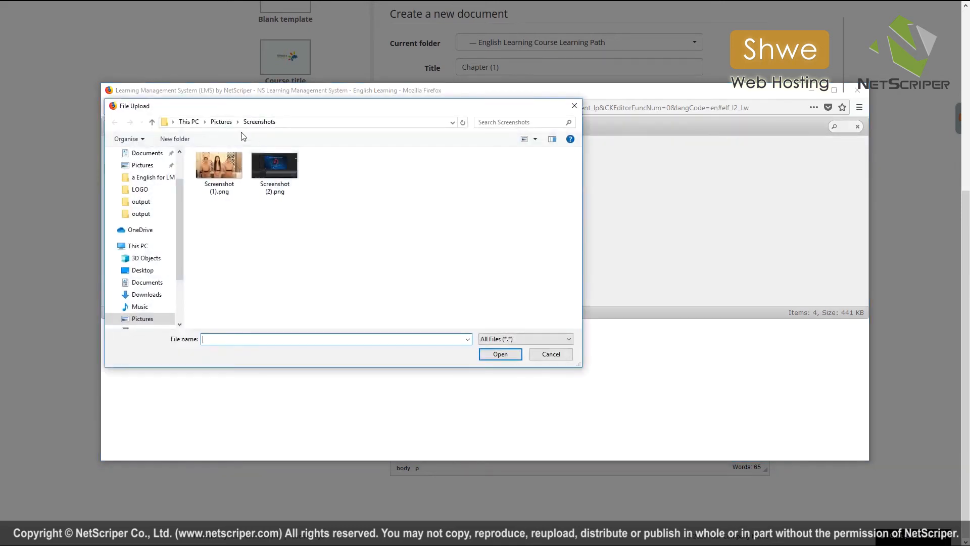
click(221, 122)
double_click(218, 172)
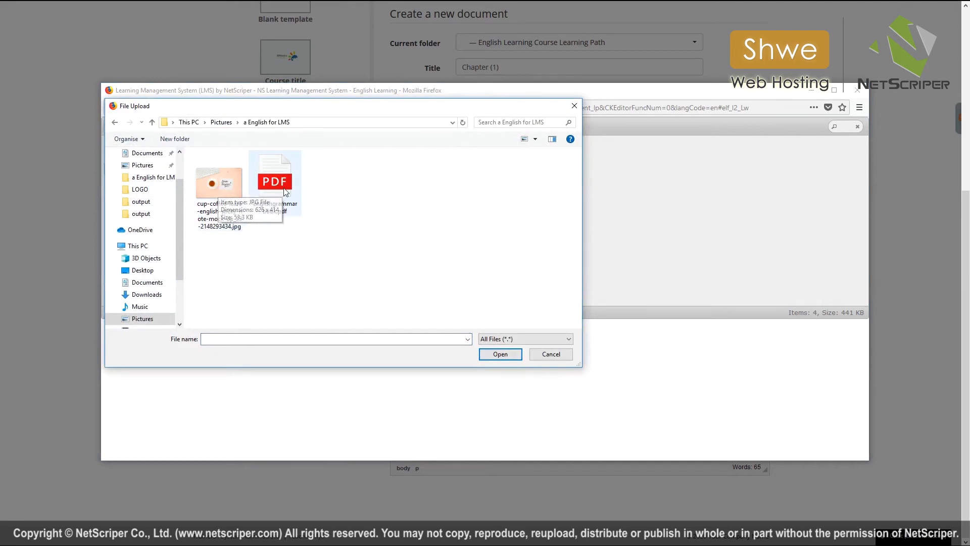
click(228, 184)
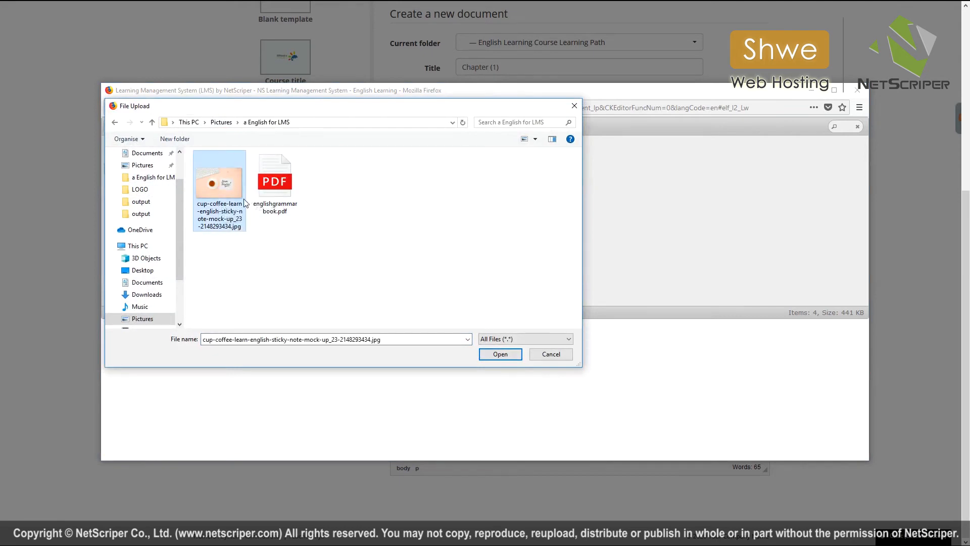
click(500, 354)
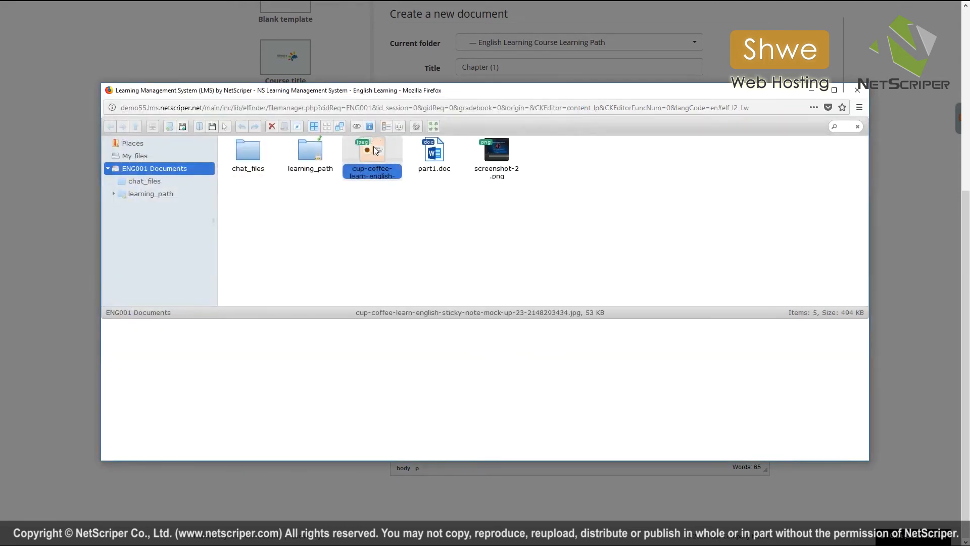
- Insert the uploaded Learn English picture into the Chapter (1) text as a responsive image and check its placement
double_click(385, 150)
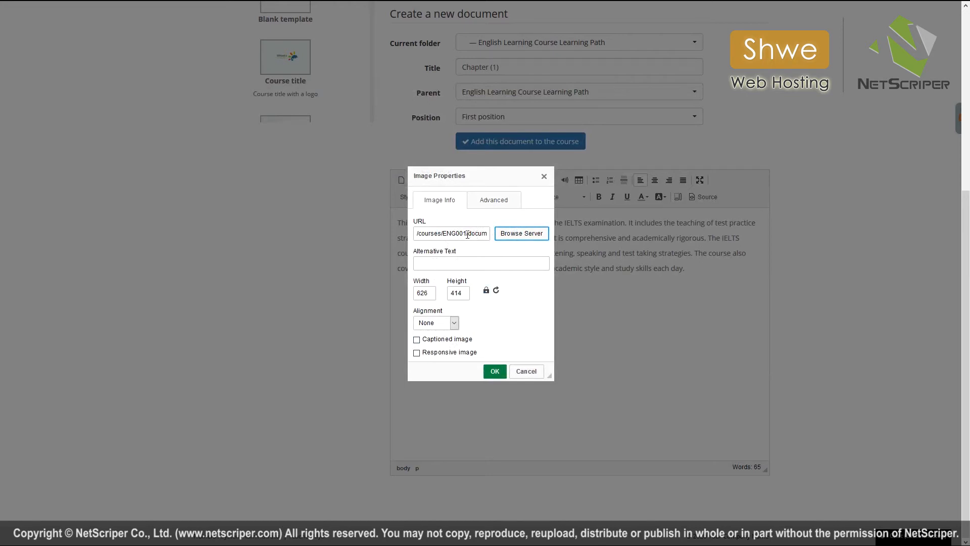
drag(464, 234, 488, 233)
click(488, 233)
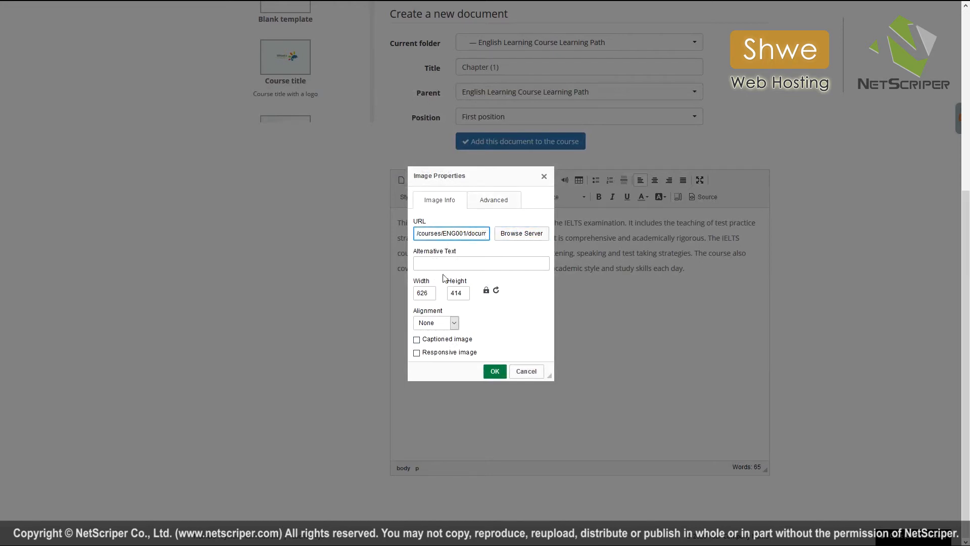
click(417, 353)
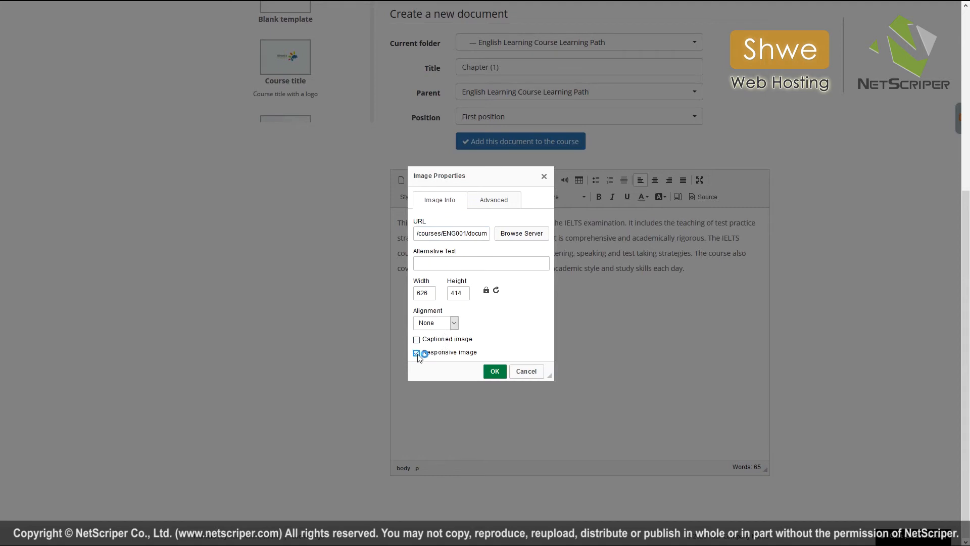
click(495, 371)
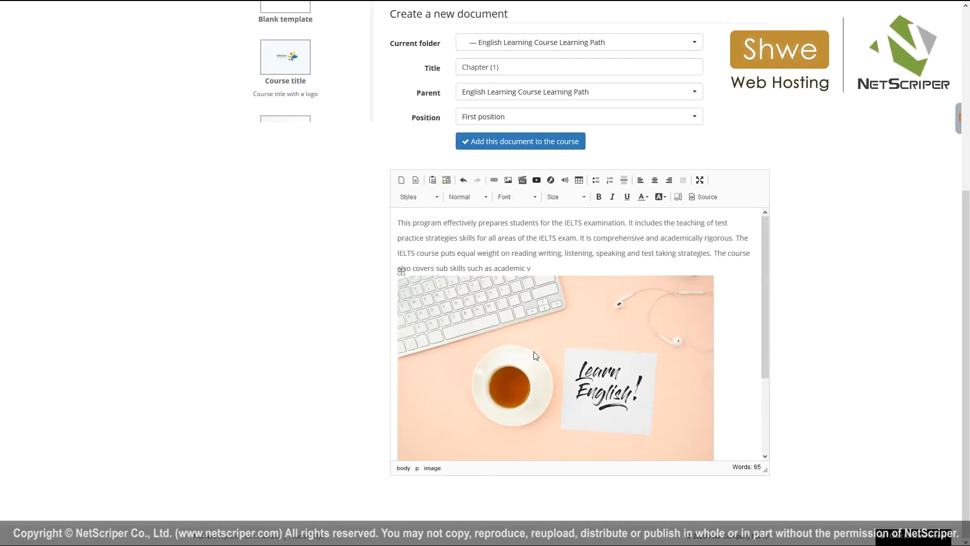
scroll(541, 331, down, 3)
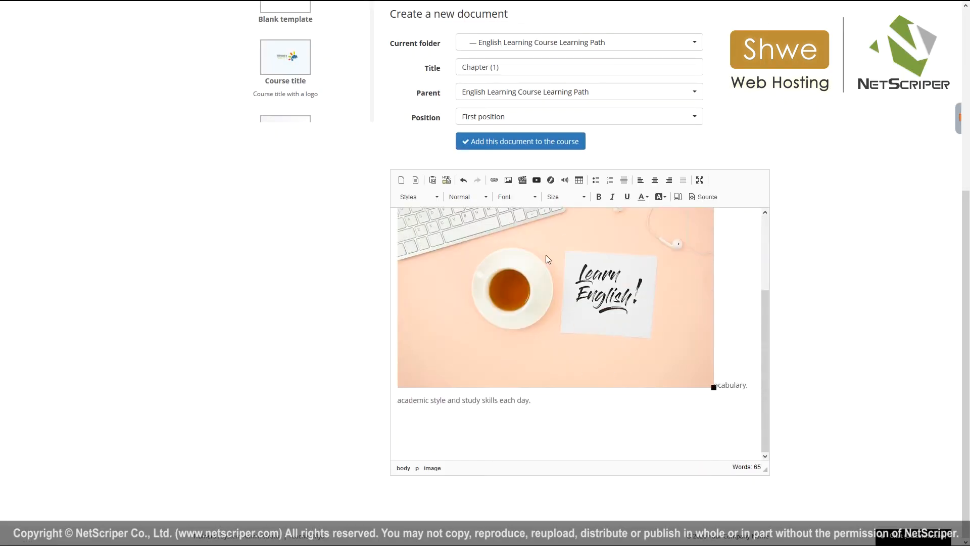
scroll(617, 288, up, 10)
scroll(560, 265, down, 5)
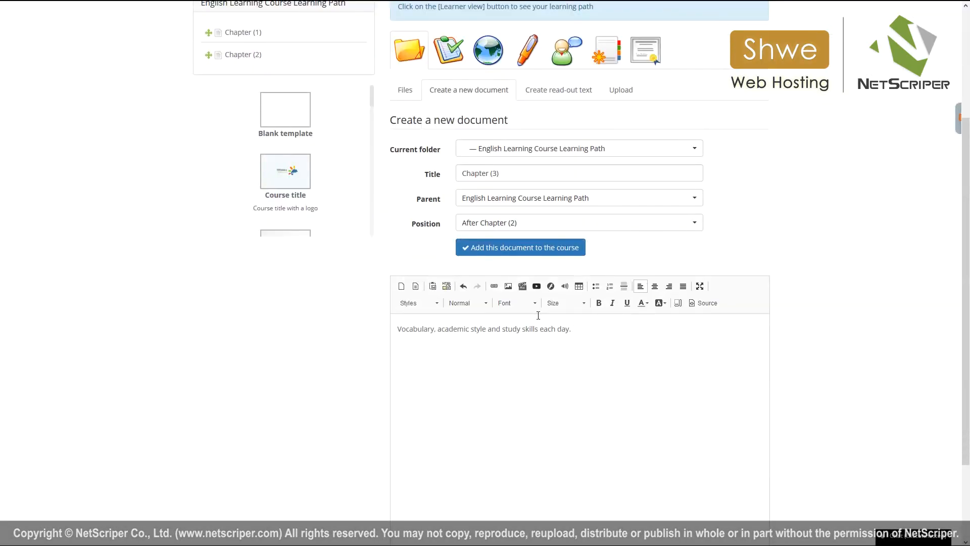
click(537, 286)
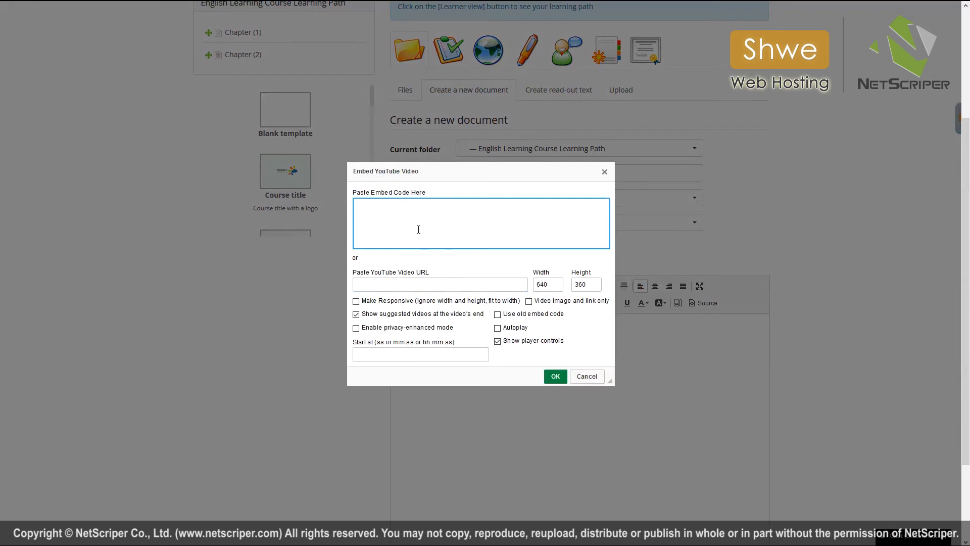
click(406, 286)
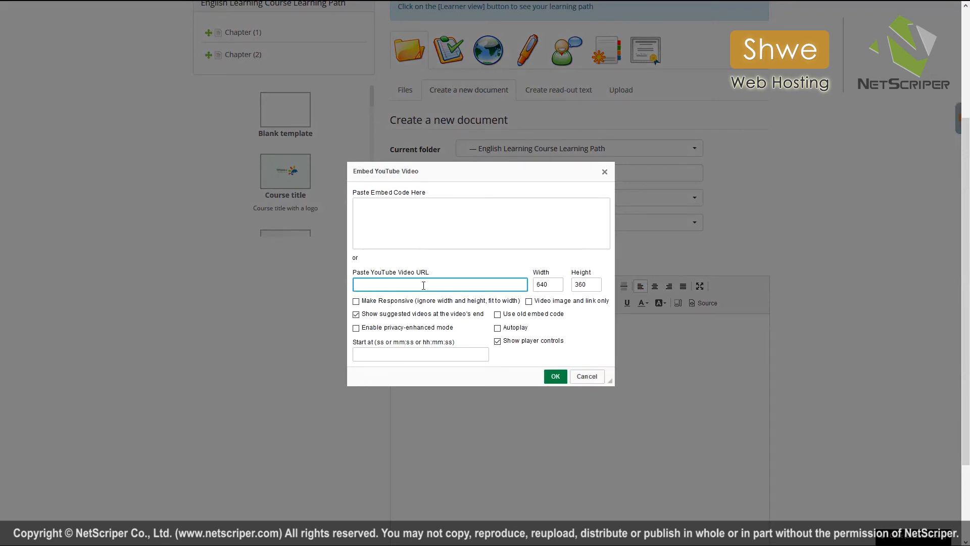
text(https://youtu.be/juKd26qkNAw)
key(Tab)
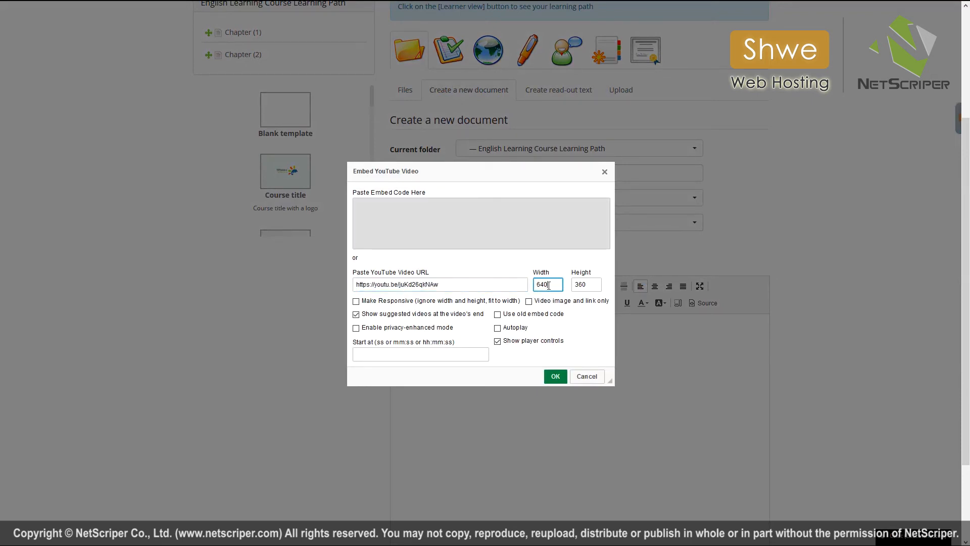
key(Tab)
double_click(558, 282)
text(600)
double_click(589, 285)
text(450)
click(555, 377)
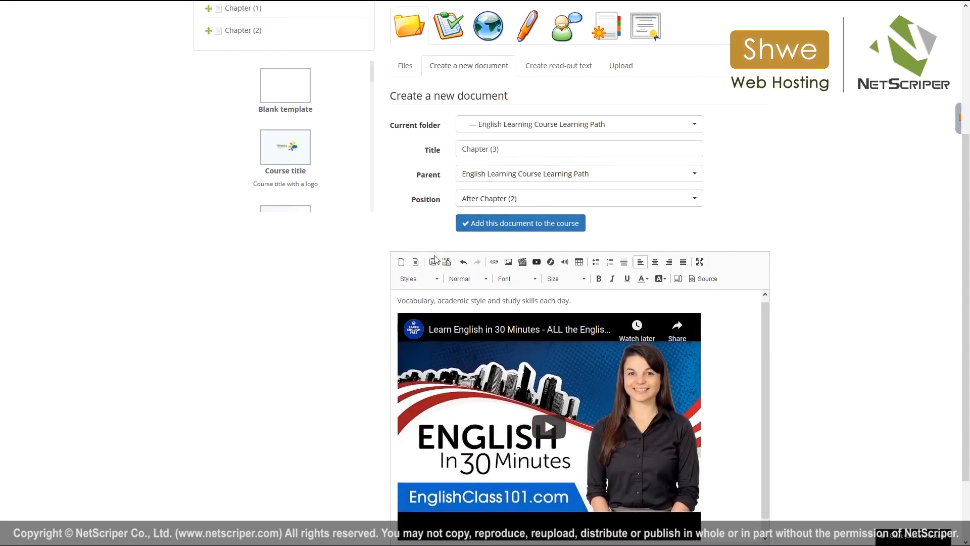
- Add the Chapter (3) document to the course and set the previous step as prerequisite for each step of the learning path
scroll(580, 244, down, 2)
scroll(545, 347, up, 5)
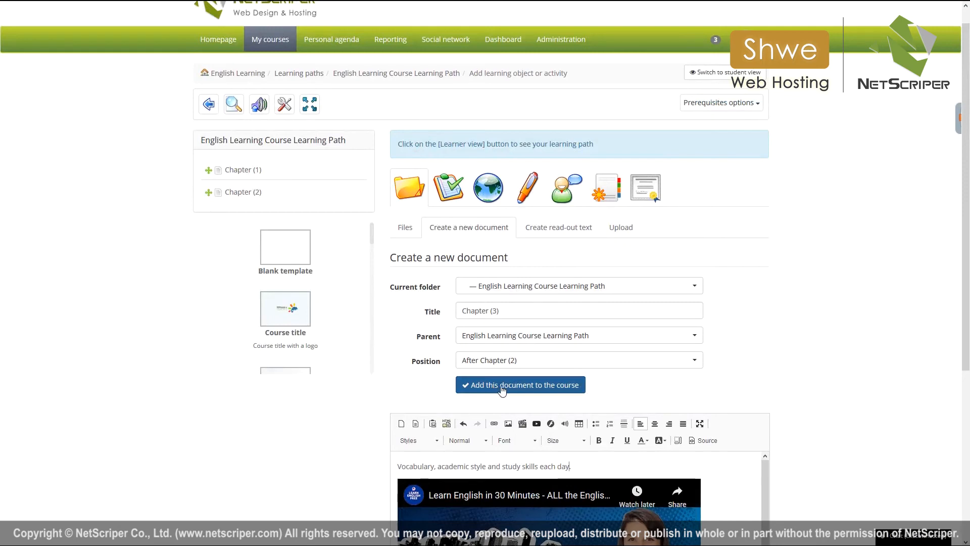
click(523, 388)
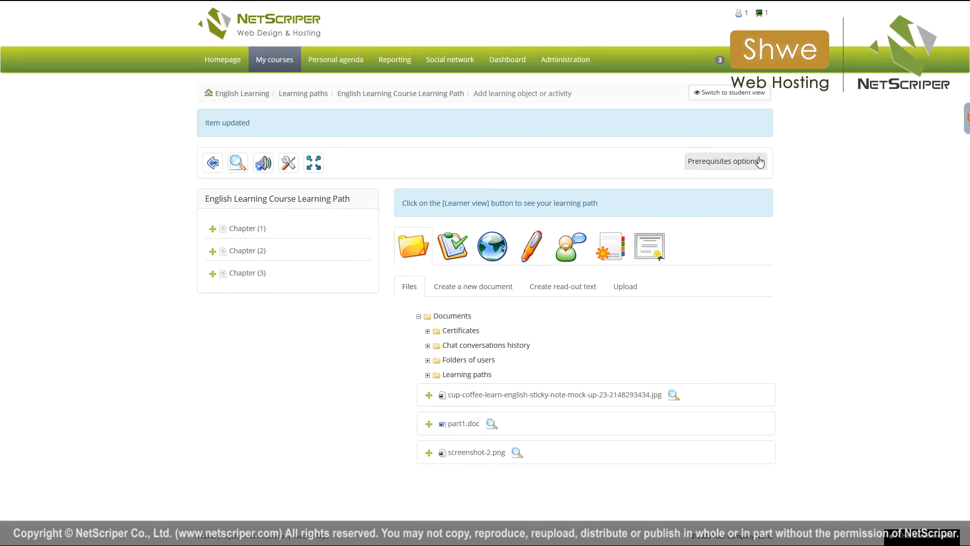
click(718, 161)
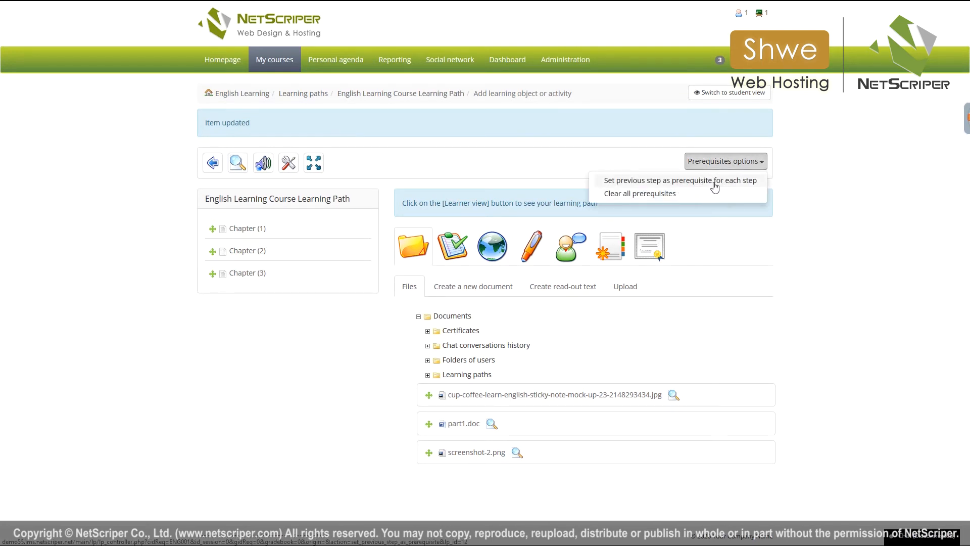
click(714, 182)
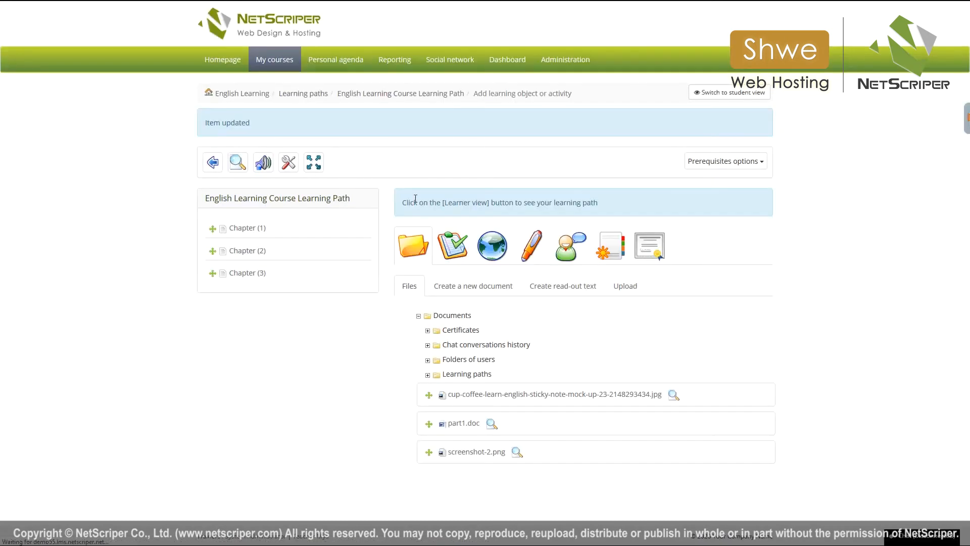
- Create a test named English Learning Test in the English Learning course, review its advanced settings without changing them, and proceed to the questions
click(258, 94)
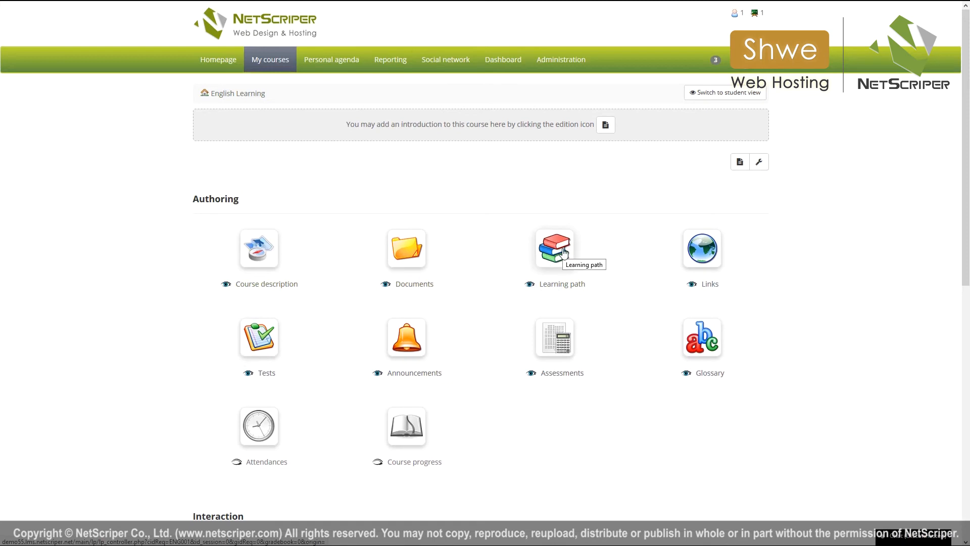
click(268, 337)
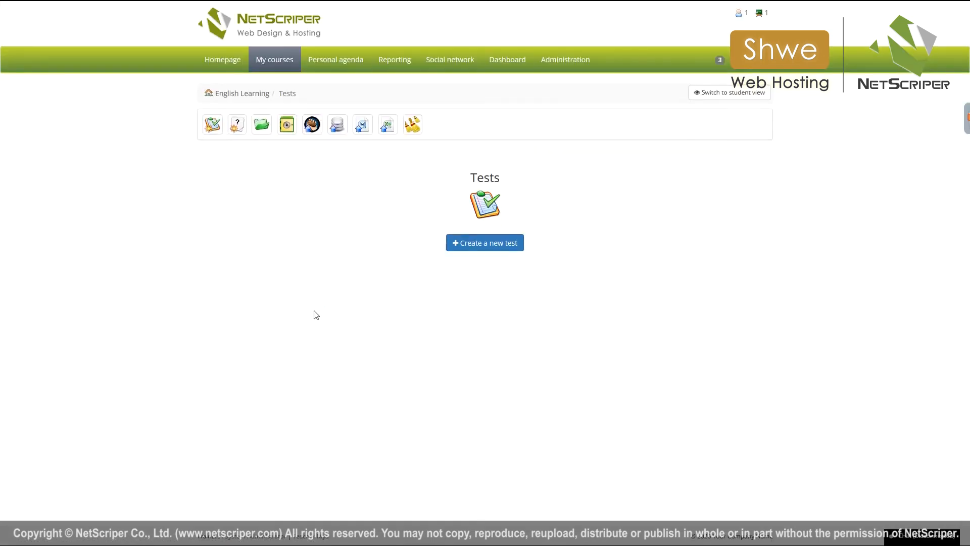
click(489, 246)
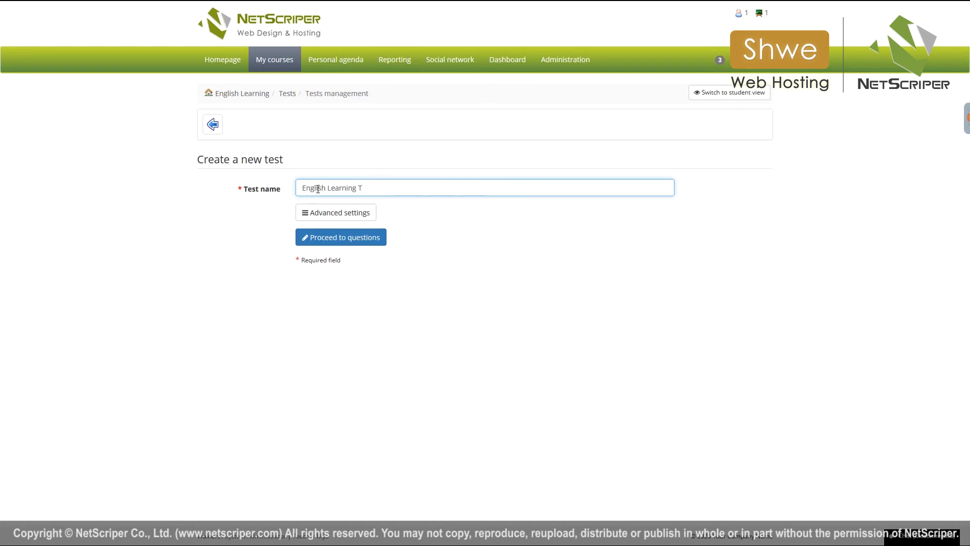
click(338, 212)
scroll(326, 252, down, 2)
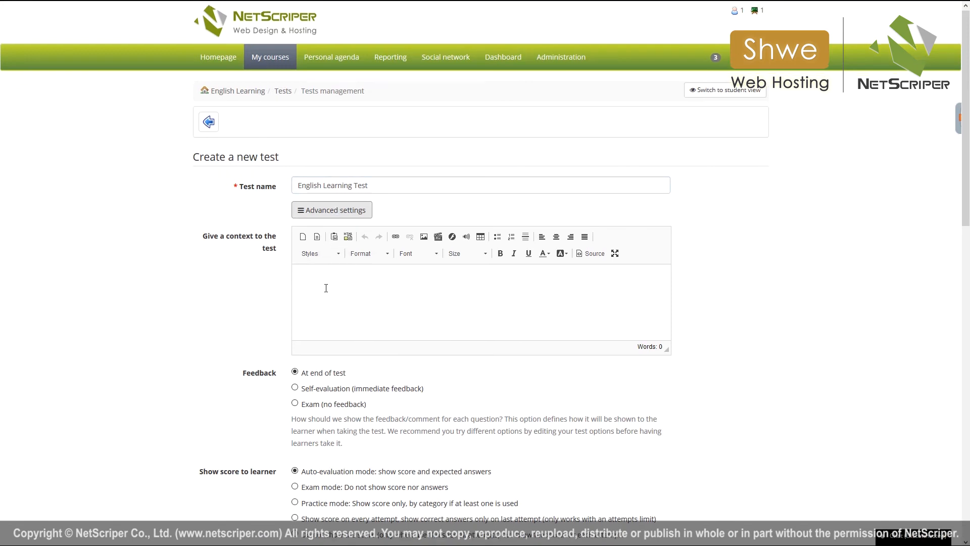
scroll(334, 207, down, 2)
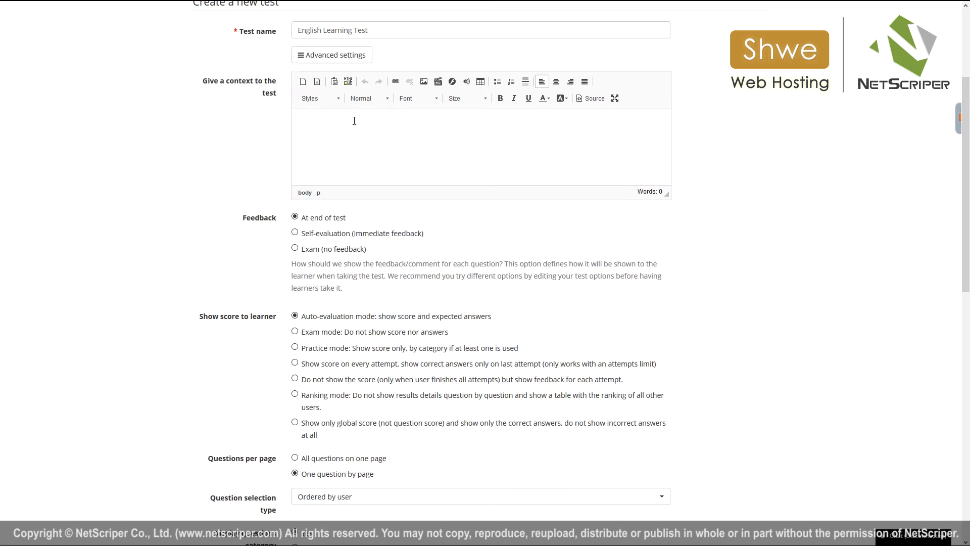
scroll(308, 190, down, 12)
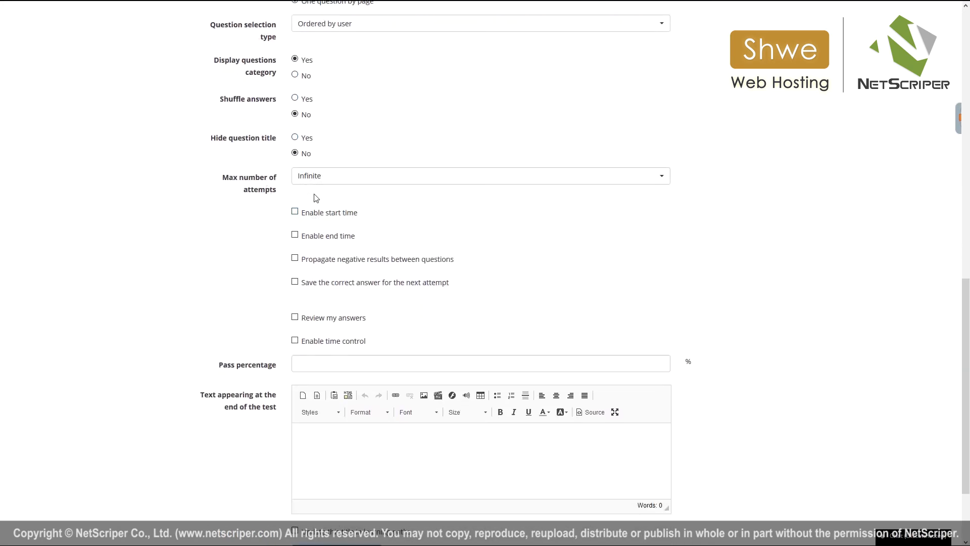
scroll(291, 190, down, 3)
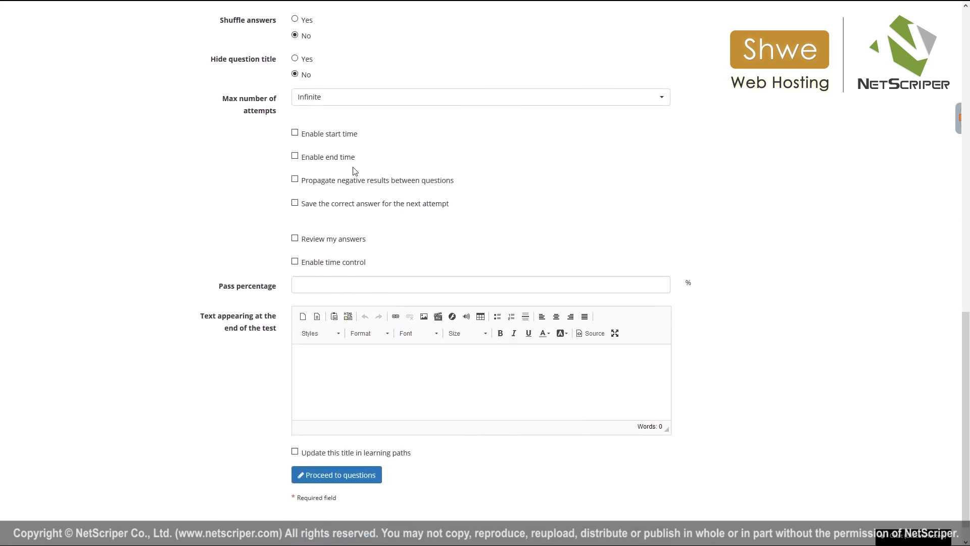
click(340, 445)
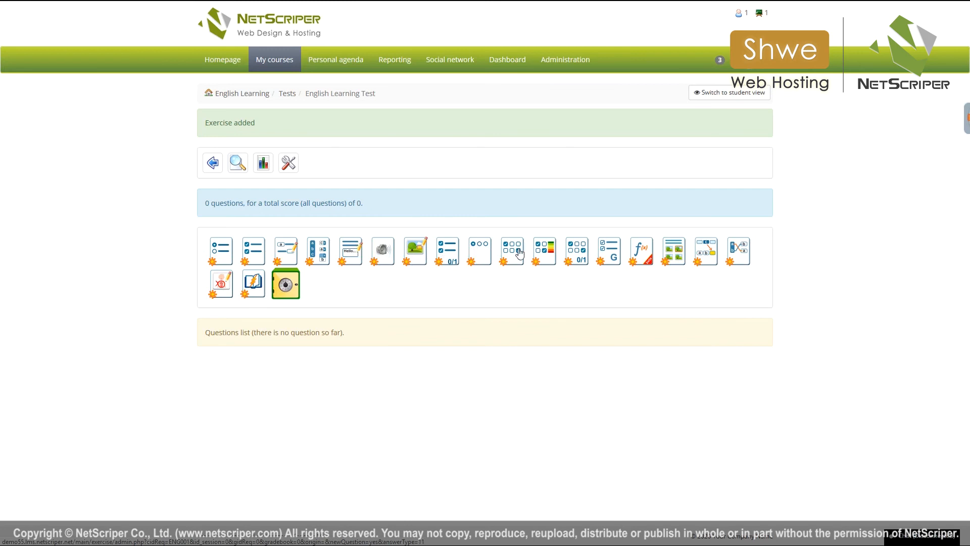
- Start a multiple choice question "I don't know if I can do it but I'll _______ a go." with "have" as the first answer
click(225, 255)
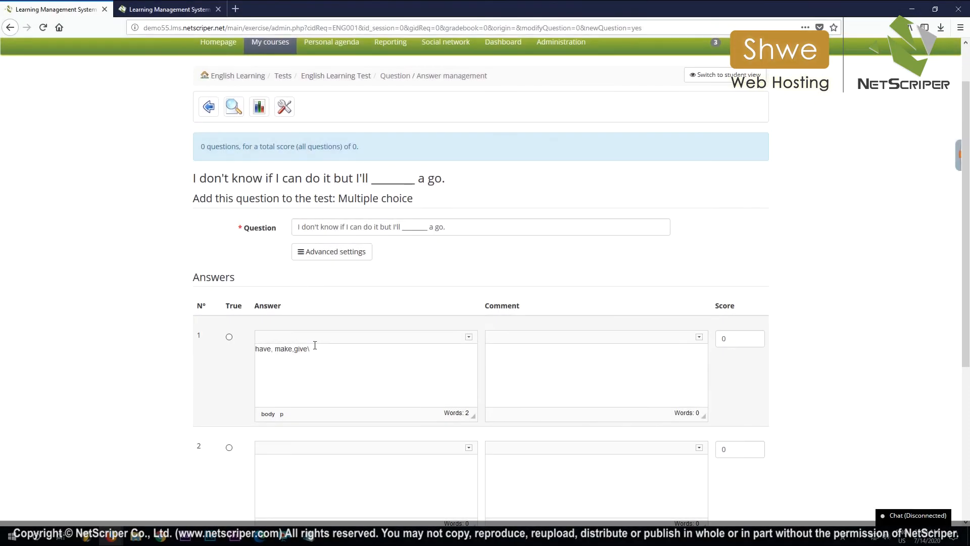
drag(270, 349, 310, 349)
key(BackSpace)
- Fill in "make" as the second answer and "give" as the third, removing the stray punctuation
scroll(299, 327, down, 3)
click(287, 316)
text(, make,give\)
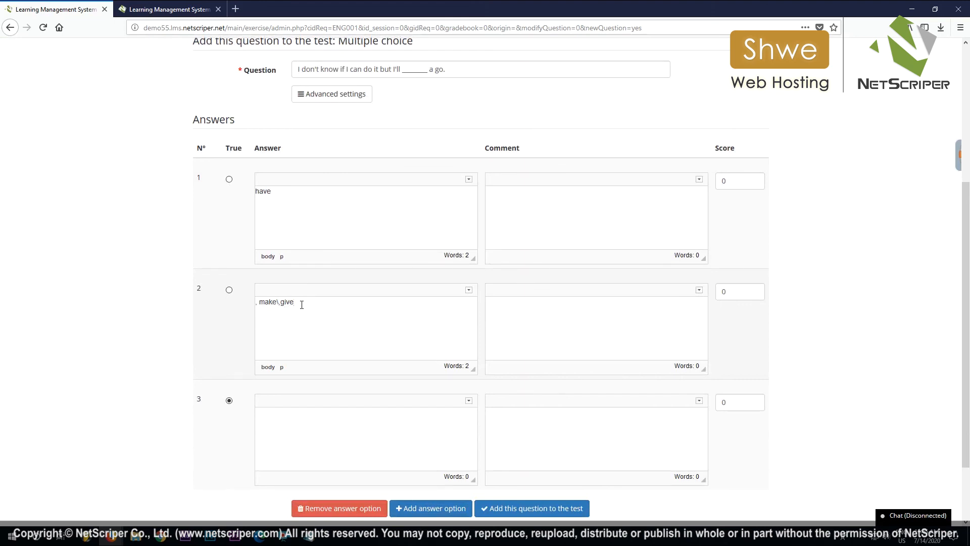
key(BackSpace)
key(BackSpace)
key(BackSpace)
key(BackSpace)
key(BackSpace)
key(BackSpace)
click(283, 425)
text(give)
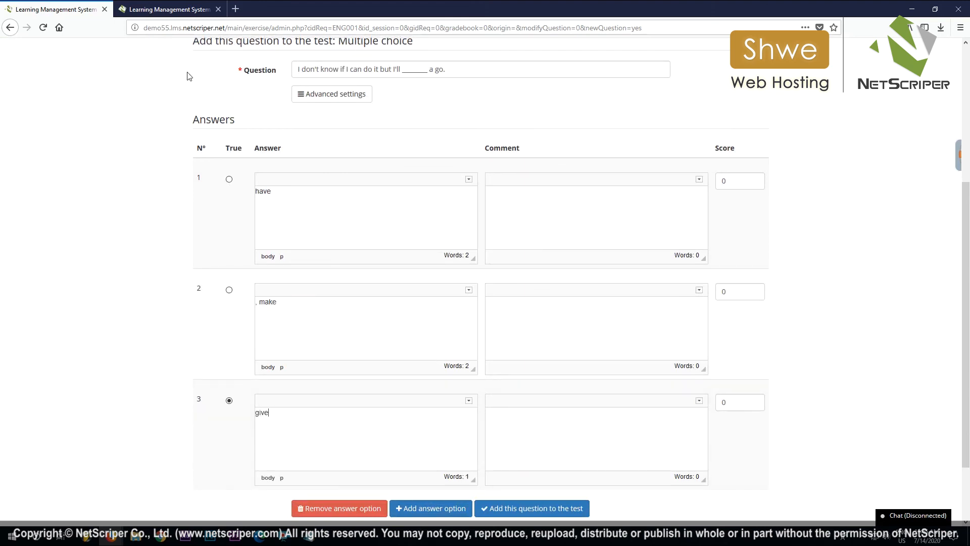
click(261, 302)
key(BackSpace)
key(BackSpace)
- Mark "have" as the true answer with the comment Correct, and comment the "make" and "give" answers as Incorrect
click(229, 179)
click(507, 206)
text(Cp)
text(rrect)
click(512, 307)
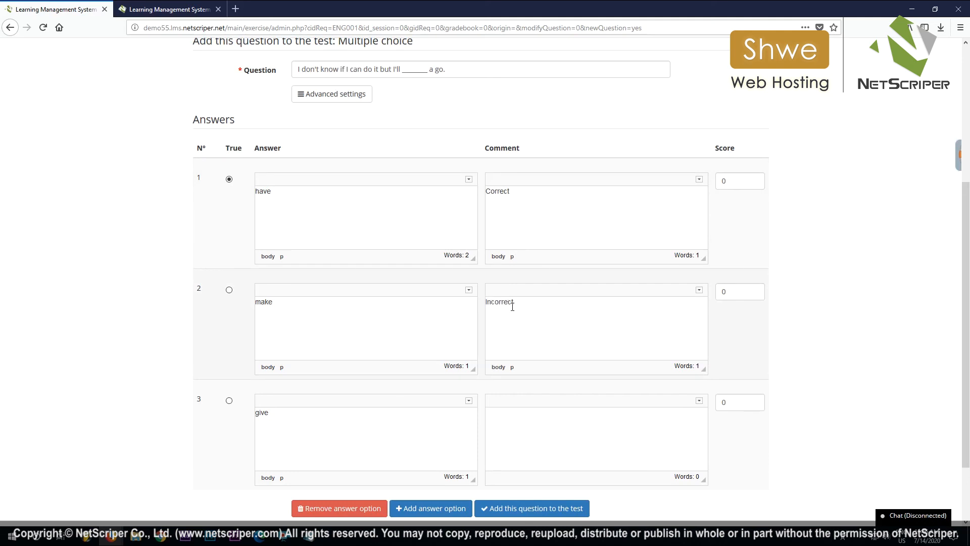
click(505, 411)
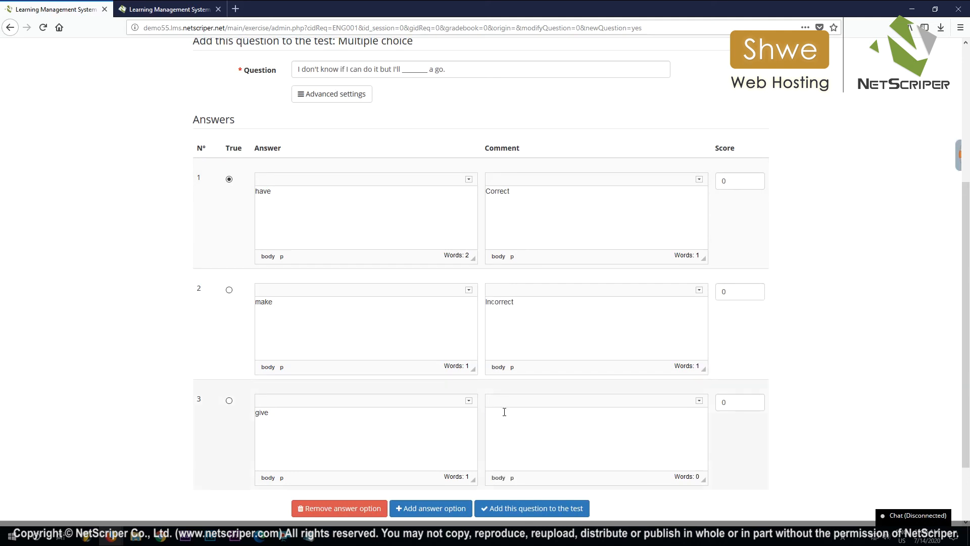
text(Incorrect)
- Set the score of the "have" answer to 40 and add the question to the test
click(731, 175)
text(4)
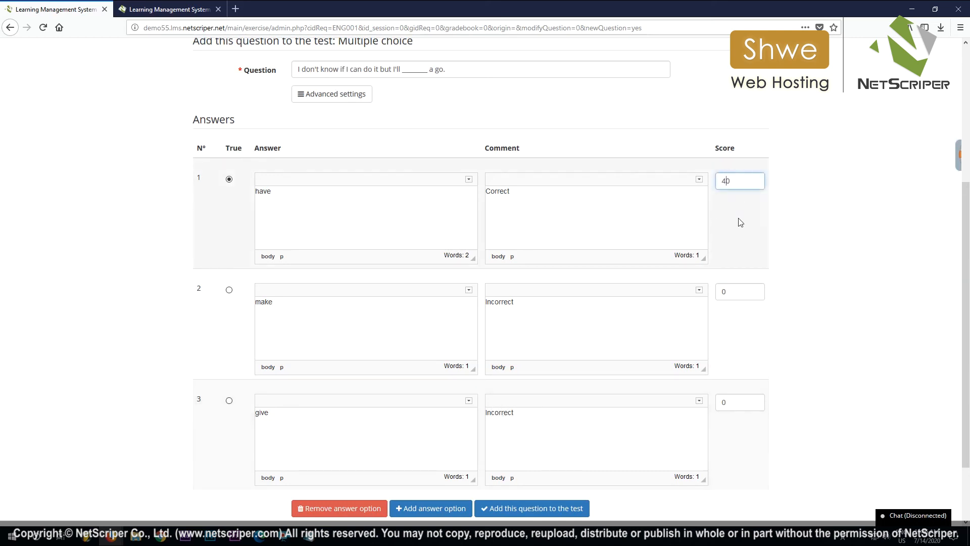
scroll(793, 195, down, 3)
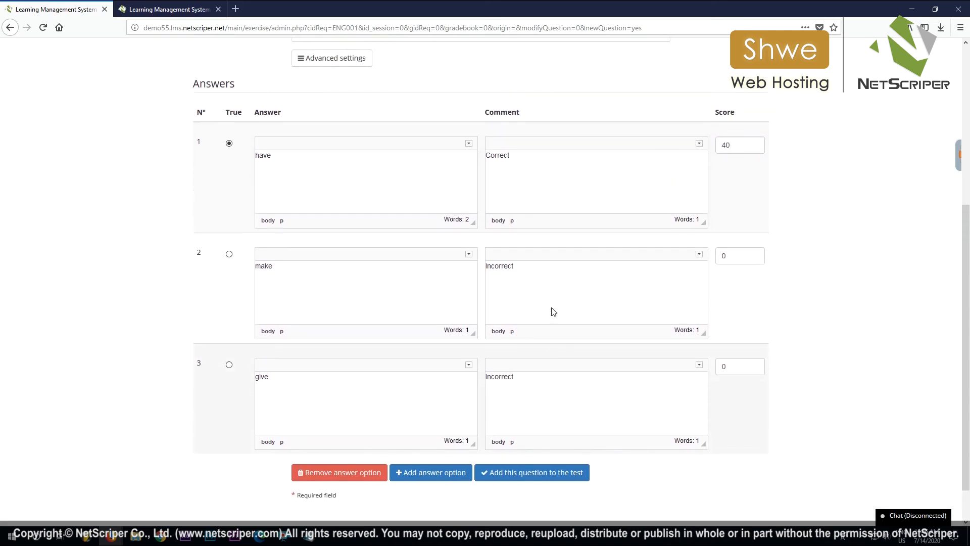
click(512, 438)
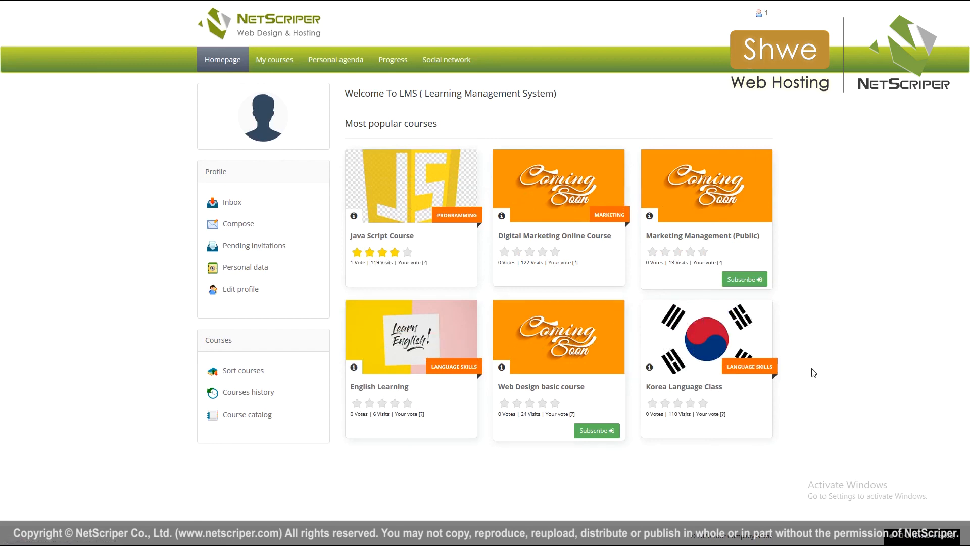
- Open the list of enrolled courses from the student account
click(274, 60)
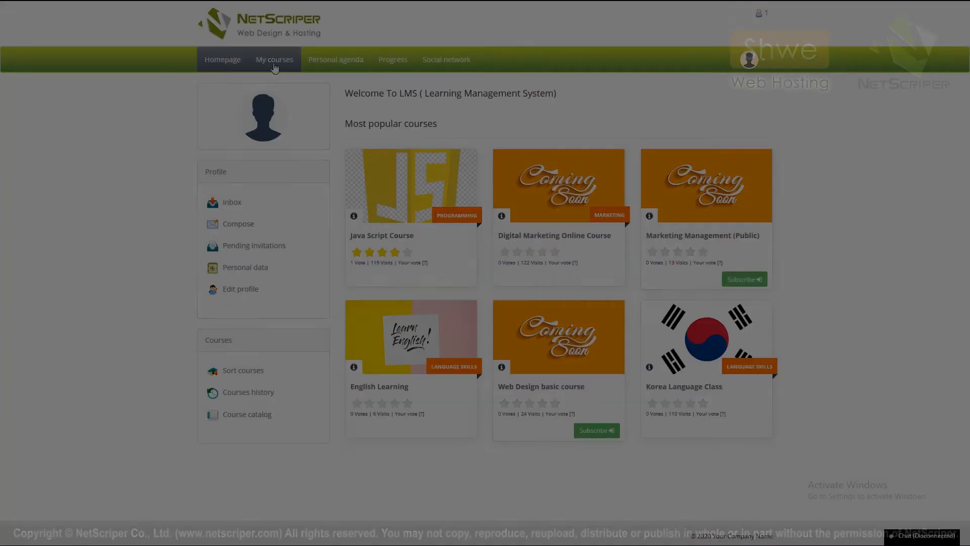